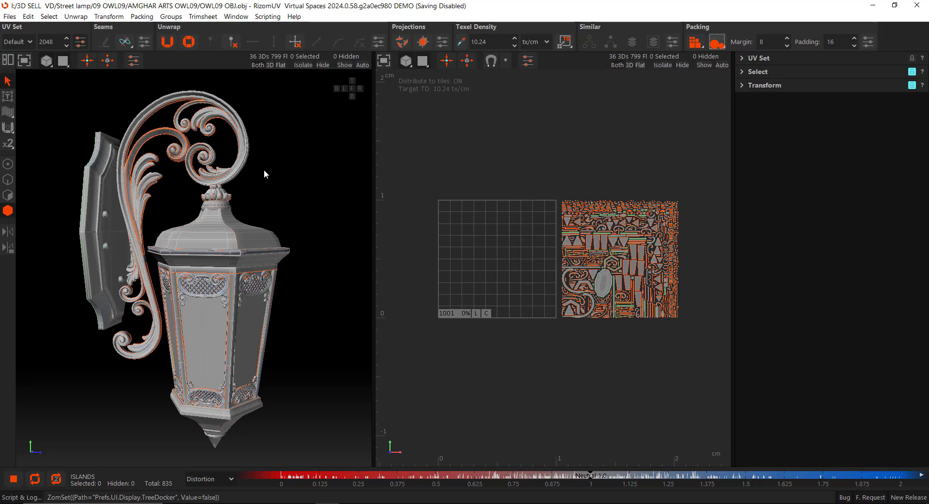
- Show the outliner sidebar and display the Trimsheet outliner
{"action": "middle_click_drag", "start_coordinate": [264, 170], "coordinate": [266, 171]}
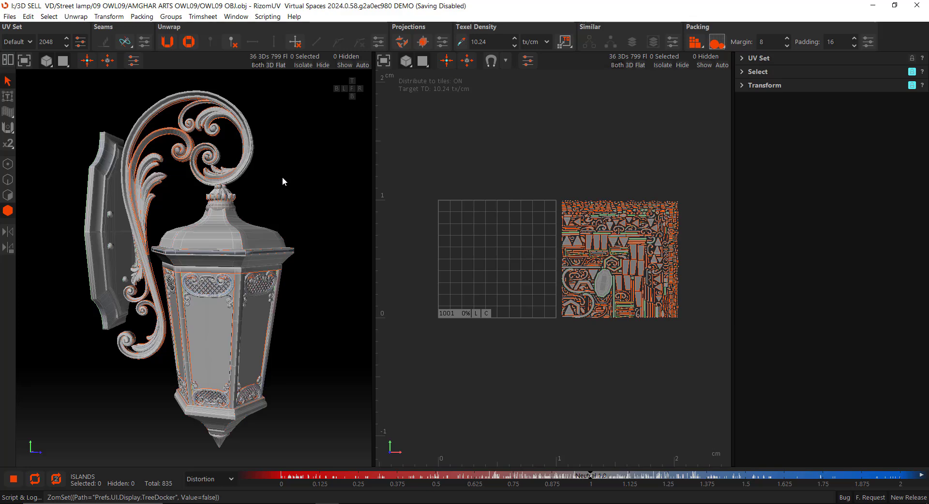
{"action": "left_click", "coordinate": [11, 63]}
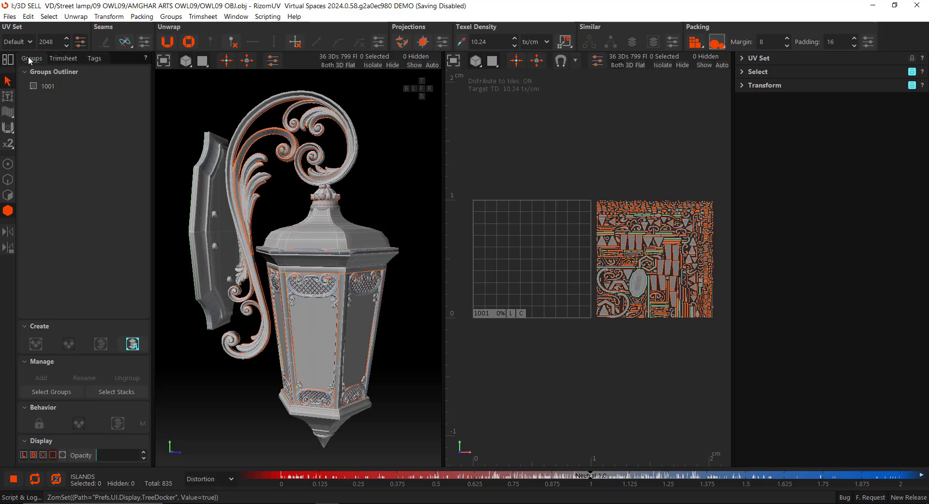
{"action": "left_click", "coordinate": [56, 60]}
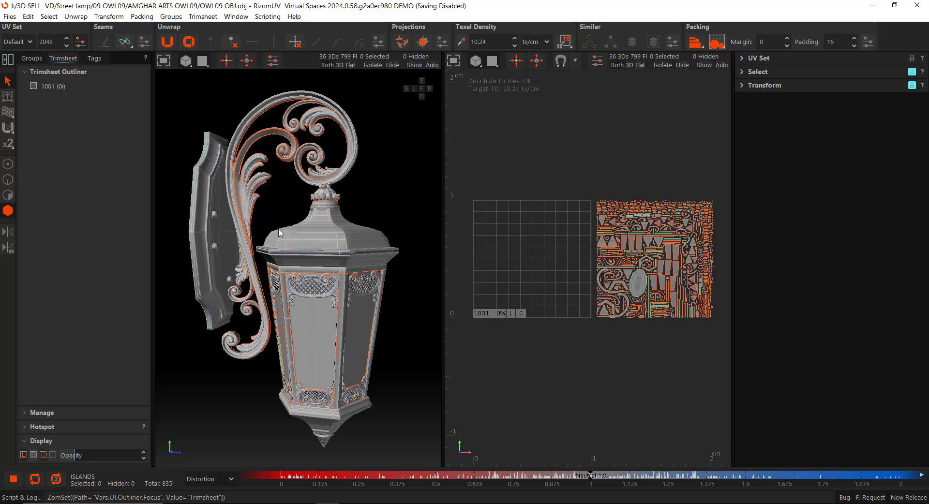
- Check the Trimsheet outliner in edge and polygon selection modes, ending in Island mode
{"action": "left_click", "coordinate": [7, 179]}
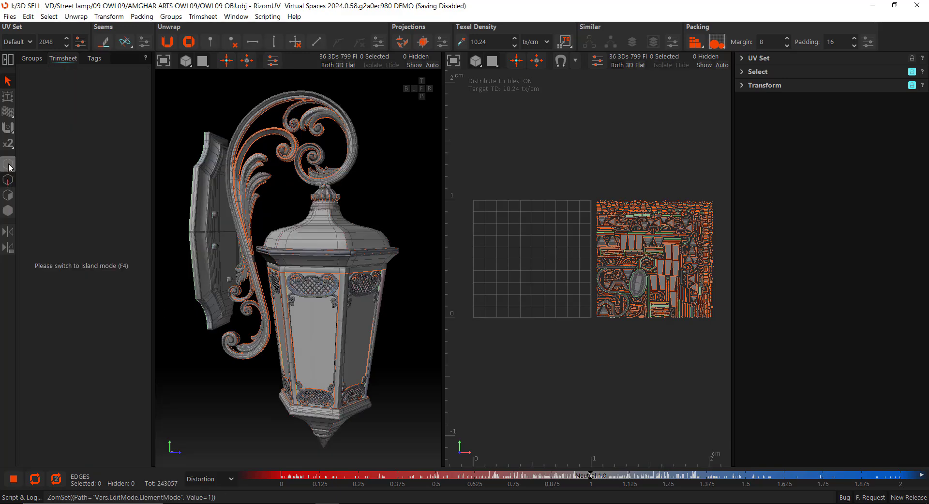
{"action": "left_click", "coordinate": [10, 194]}
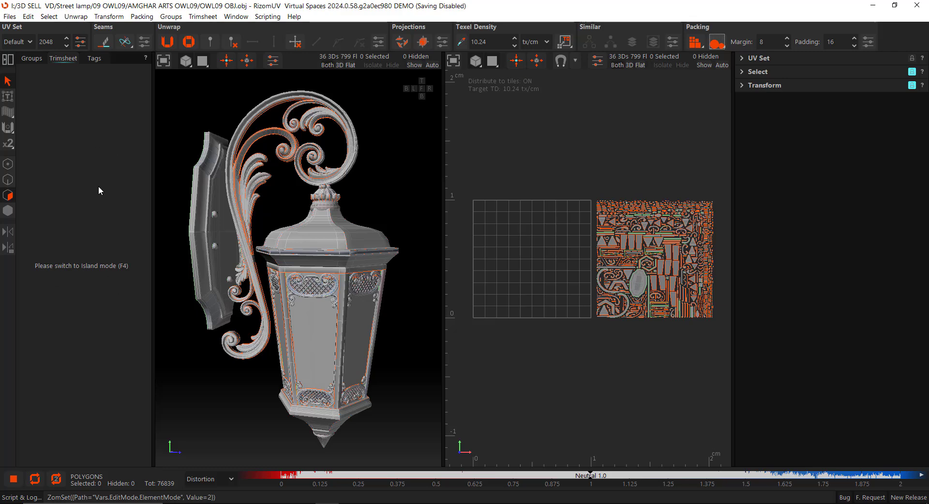
{"action": "left_click", "coordinate": [14, 216]}
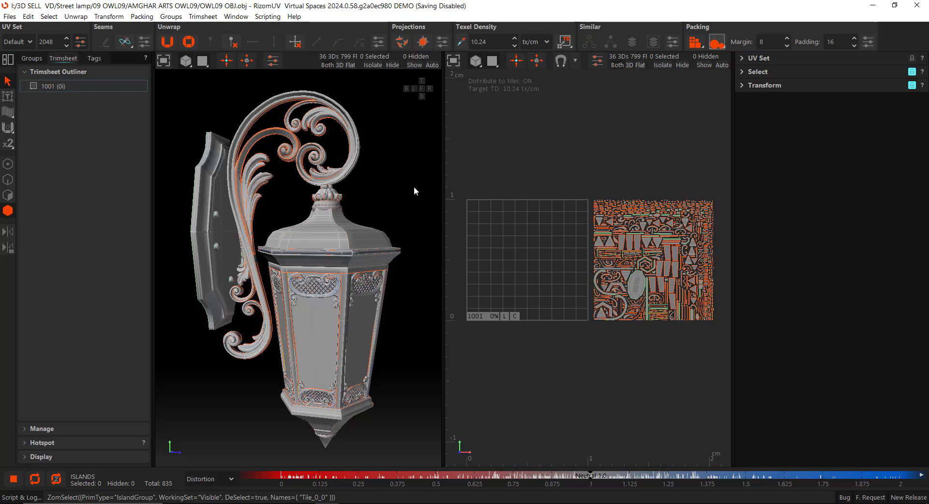
- Select tile 1001 and compare its entry in the Groups outliner with the one in the Trimsheet outliner
{"action": "left_click", "coordinate": [65, 87]}
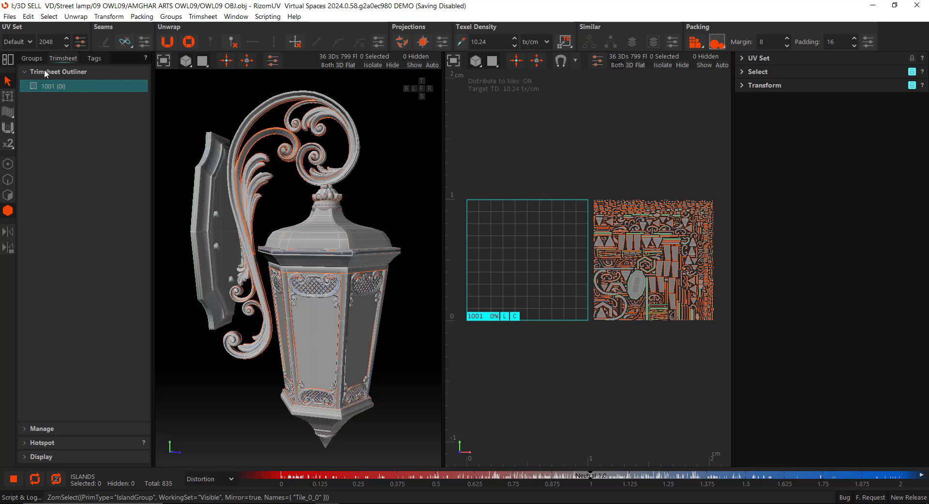
{"action": "left_click", "coordinate": [32, 58]}
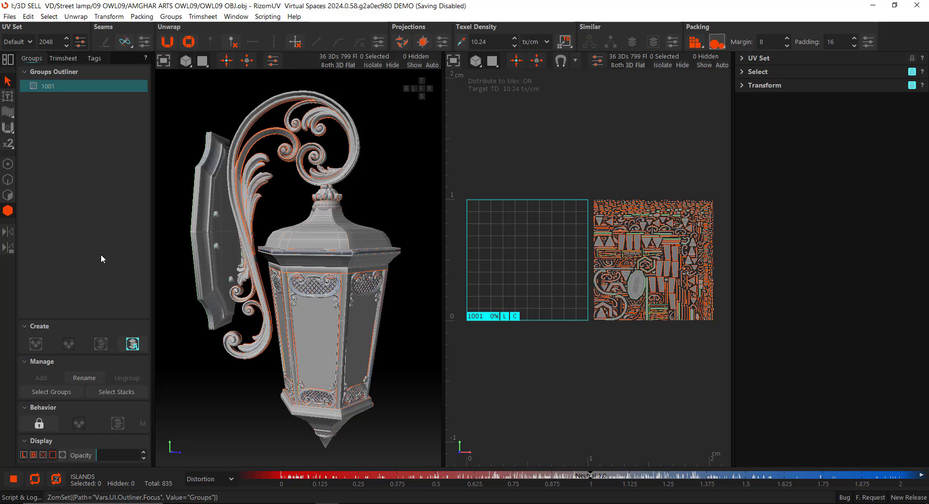
{"action": "left_click", "coordinate": [63, 58]}
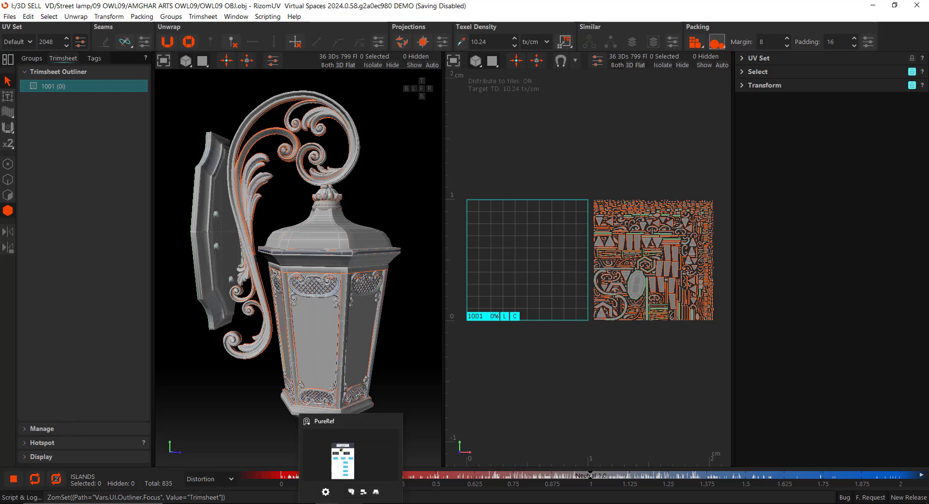
- Switch to PureRef and examine the sample trim sheet above the 2D and 3D branches of the workflow diagram
{"action": "left_click", "coordinate": [356, 503]}
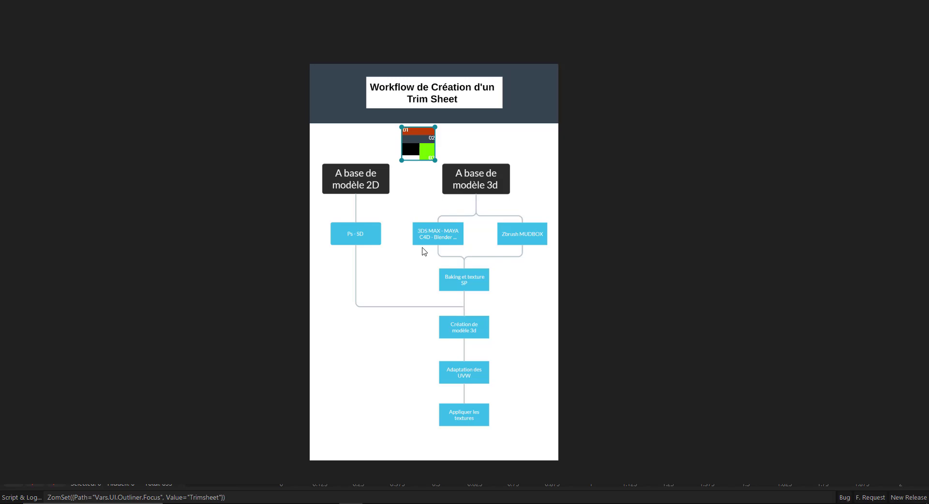
{"action": "scroll", "coordinate": [424, 251], "scroll_direction": "up", "scroll_amount": 6}
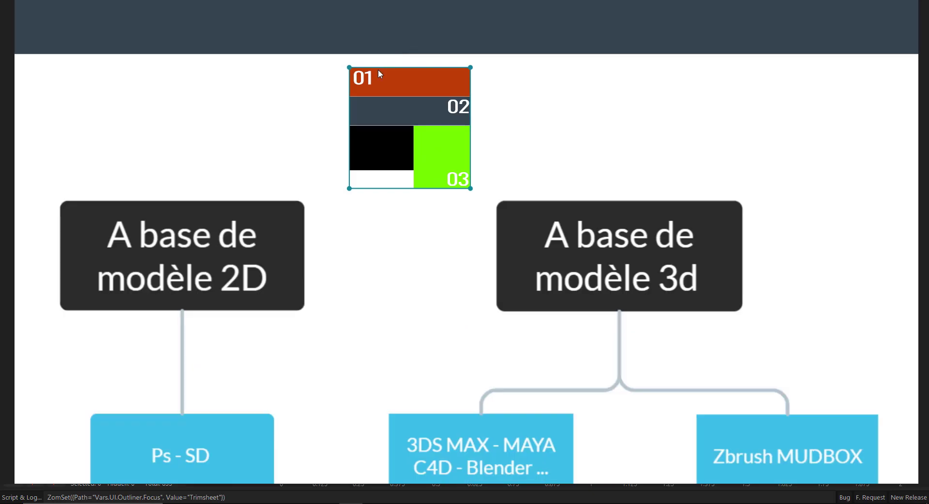
{"action": "middle_click_drag", "start_coordinate": [378, 70], "coordinate": [394, 121]}
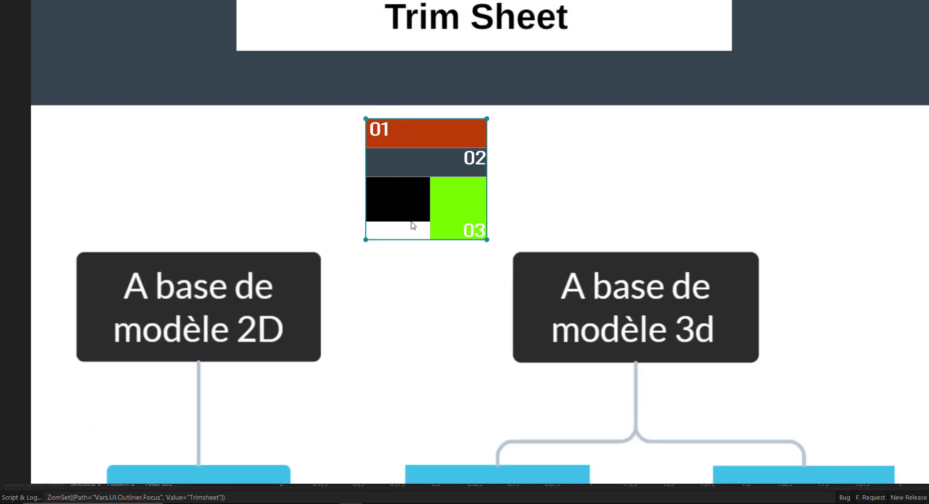
{"action": "scroll", "coordinate": [411, 222], "scroll_direction": "down", "scroll_amount": 4}
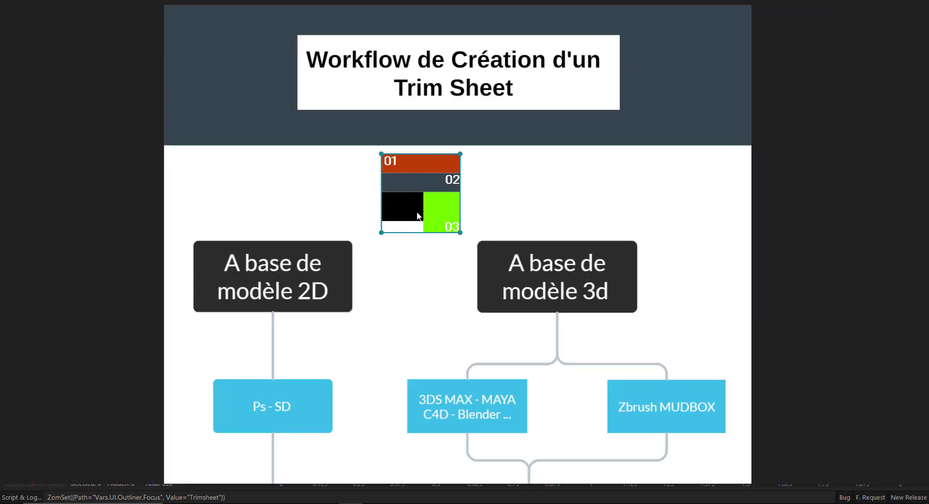
{"action": "scroll", "coordinate": [390, 271], "scroll_direction": "down", "scroll_amount": 4}
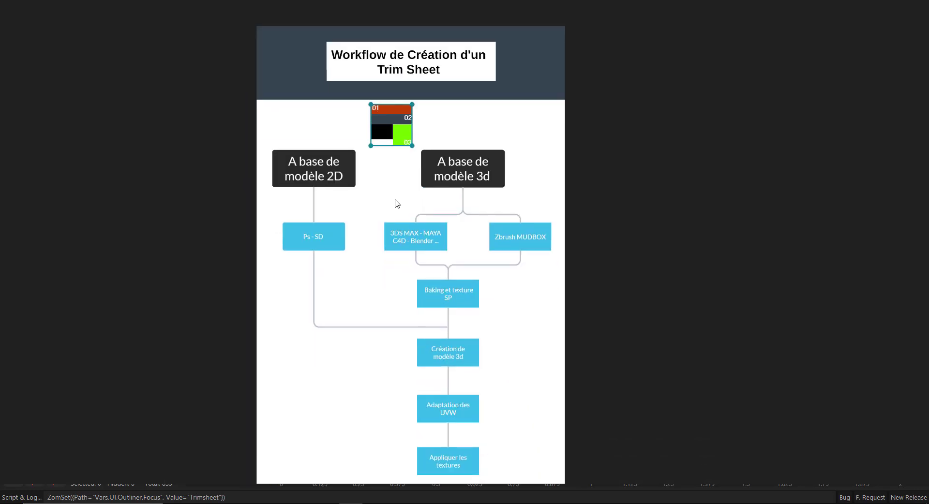
- Examine the diagram's lower stages, from baking and texturing through 3D model creation and UVW adaptation to applying textures
{"action": "middle_click_drag", "start_coordinate": [397, 223], "coordinate": [392, 197]}
{"action": "middle_click_drag", "start_coordinate": [440, 362], "coordinate": [416, 270]}
{"action": "scroll", "coordinate": [418, 272], "scroll_direction": "up", "scroll_amount": 4}
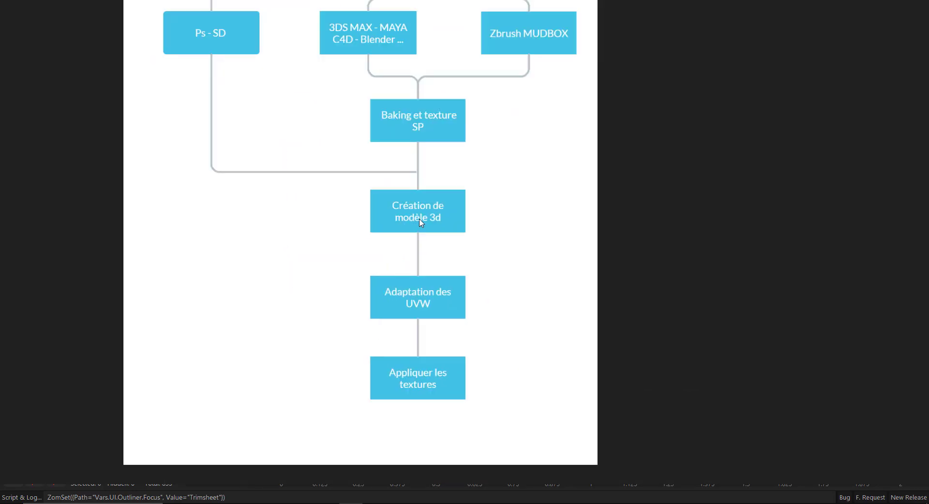
{"action": "scroll", "coordinate": [420, 220], "scroll_direction": "up", "scroll_amount": 2}
{"action": "middle_click_drag", "start_coordinate": [427, 157], "coordinate": [434, 185]}
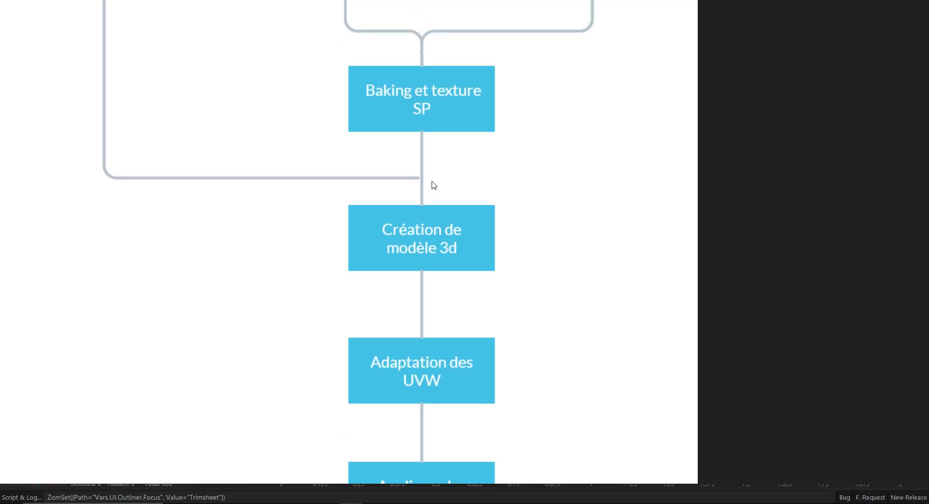
{"action": "middle_click_drag", "start_coordinate": [432, 278], "coordinate": [442, 202]}
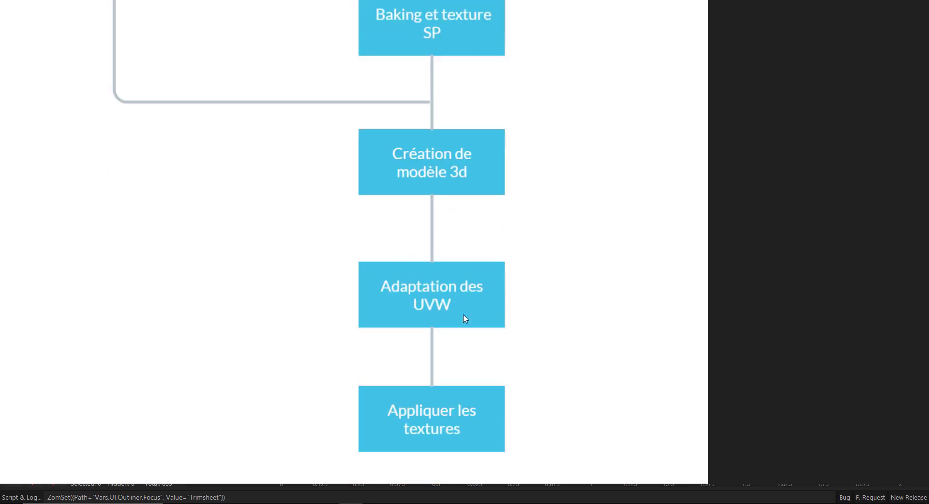
{"action": "scroll", "coordinate": [454, 288], "scroll_direction": "down", "scroll_amount": 3}
- Review the numbered sample trim sheet and the whole workflow diagram again, and switch back to RizomUV
{"action": "middle_click_drag", "start_coordinate": [417, 128], "coordinate": [415, 348]}
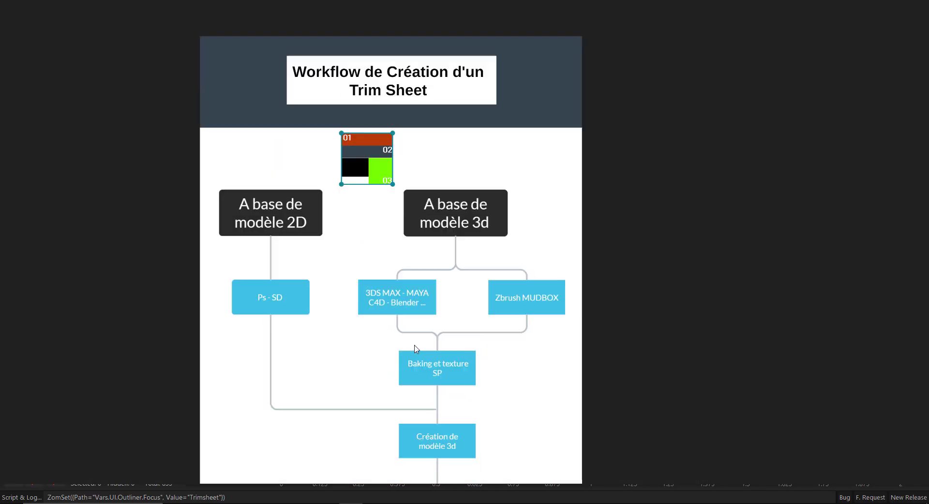
{"action": "scroll", "coordinate": [367, 205], "scroll_direction": "up", "scroll_amount": 5}
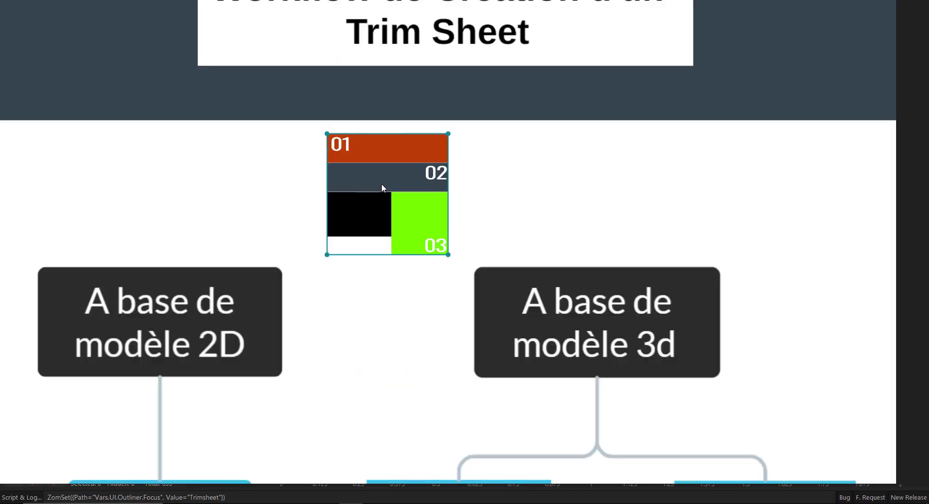
{"action": "scroll", "coordinate": [381, 183], "scroll_direction": "down", "scroll_amount": 6}
{"action": "middle_click_drag", "start_coordinate": [371, 243], "coordinate": [435, 182]}
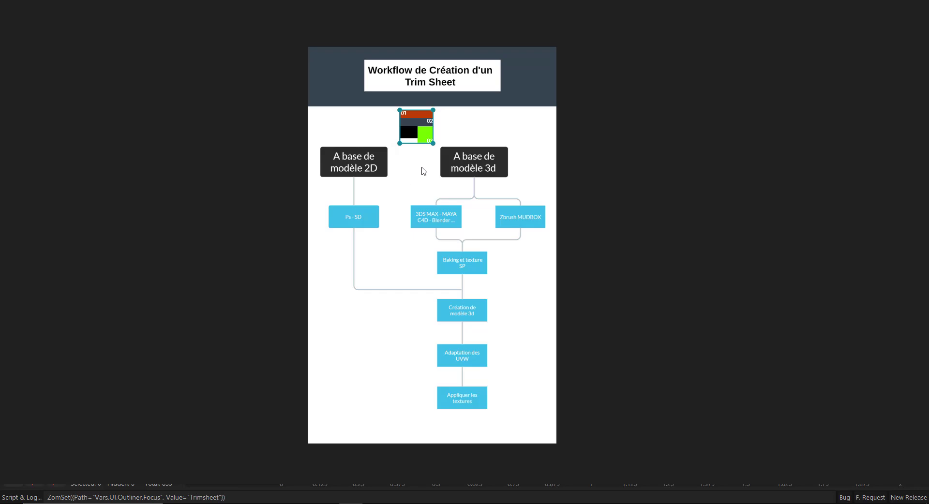
{"action": "mouse_move", "coordinate": [383, 501]}
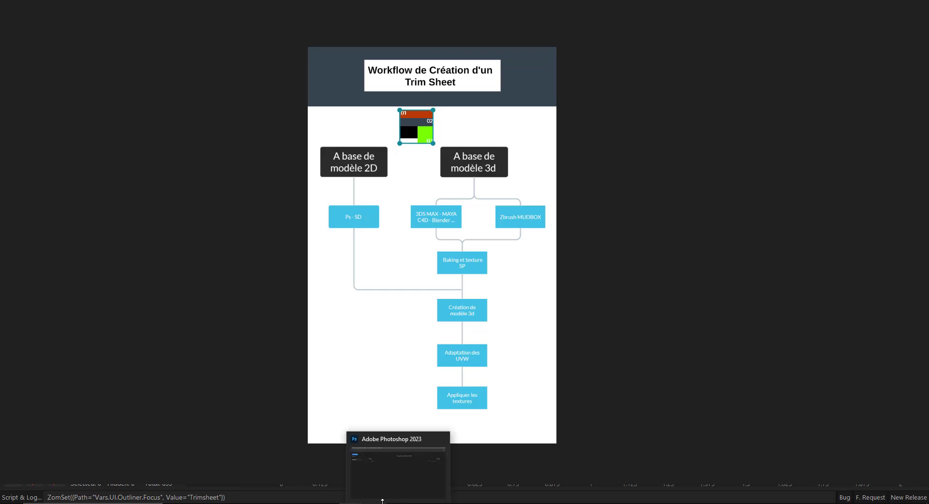
{"action": "left_click", "coordinate": [332, 502]}
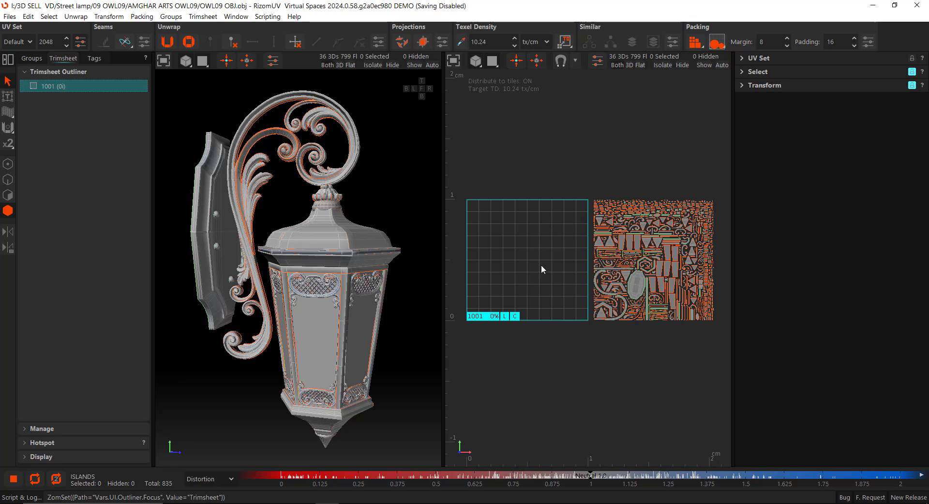
- Create a trim in tile 1001 and adjust its left and bottom edges slightly inward
{"action": "left_click", "coordinate": [68, 426]}
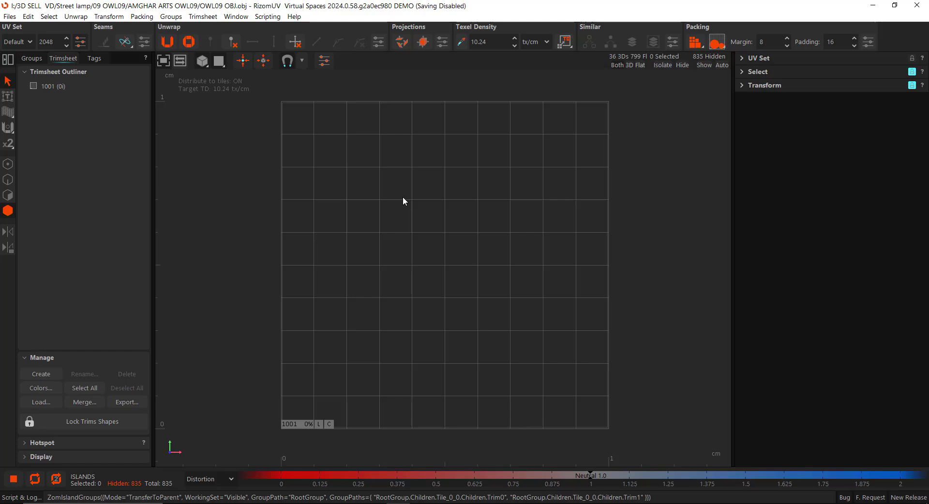
{"action": "left_click", "coordinate": [44, 376]}
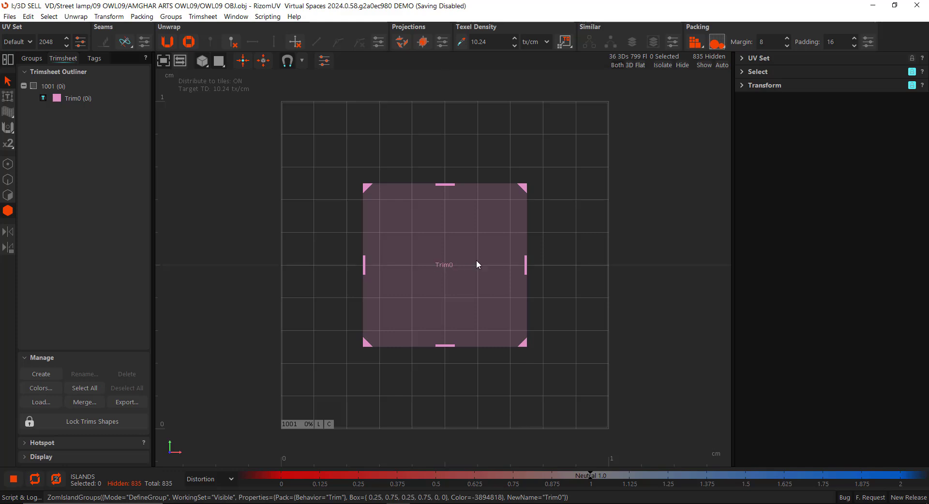
{"action": "left_click_drag", "start_coordinate": [476, 259], "coordinate": [445, 265]}
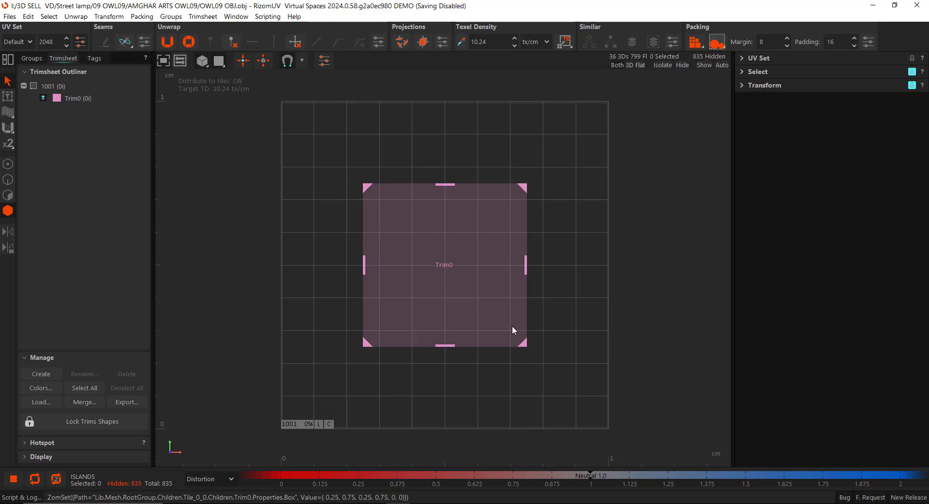
{"action": "mouse_move", "coordinate": [366, 347]}
{"action": "left_mouse_down"}
{"action": "mouse_move", "coordinate": [381, 239]}
{"action": "mouse_move", "coordinate": [342, 348]}
{"action": "mouse_move", "coordinate": [353, 342]}
{"action": "left_mouse_up"}
{"action": "left_click_drag", "start_coordinate": [354, 266], "coordinate": [364, 285]}
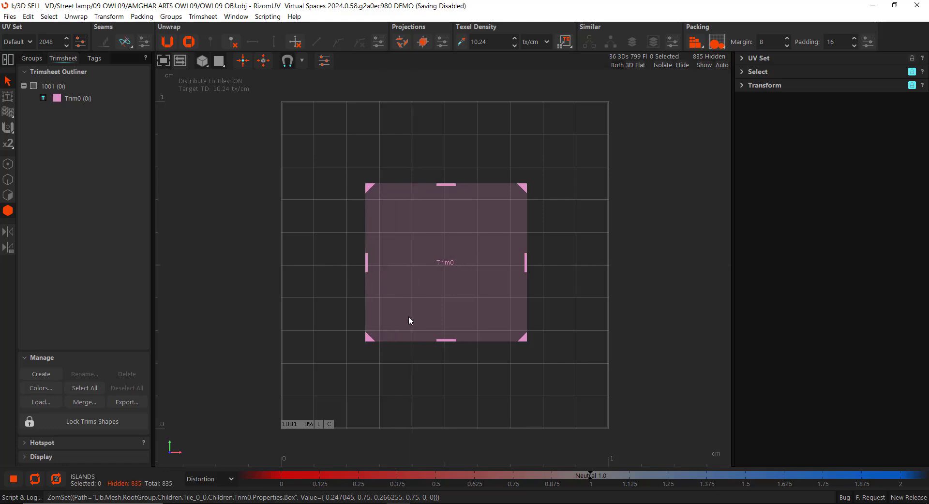
- Turn on viewport snapping, review the snap types, and move the trim into the upper-left corner of tile 1001
{"action": "left_click", "coordinate": [289, 66]}
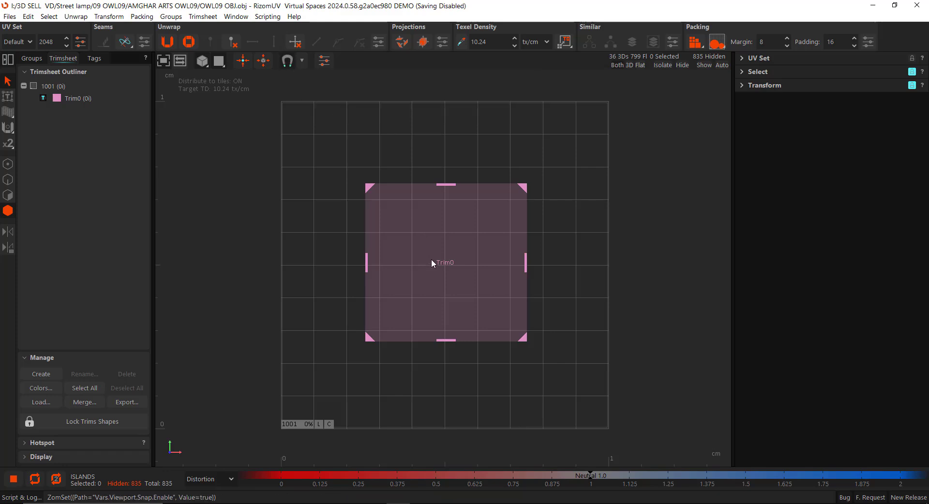
{"action": "mouse_move", "coordinate": [432, 262]}
{"action": "left_mouse_down"}
{"action": "mouse_move", "coordinate": [402, 244]}
{"action": "mouse_move", "coordinate": [381, 209]}
{"action": "mouse_move", "coordinate": [424, 224]}
{"action": "mouse_move", "coordinate": [438, 246]}
{"action": "left_mouse_up"}
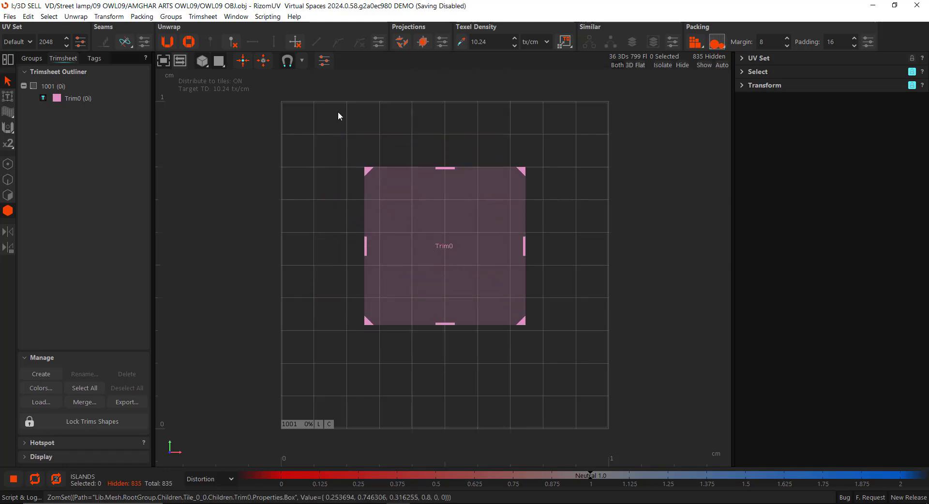
{"action": "left_click", "coordinate": [302, 60]}
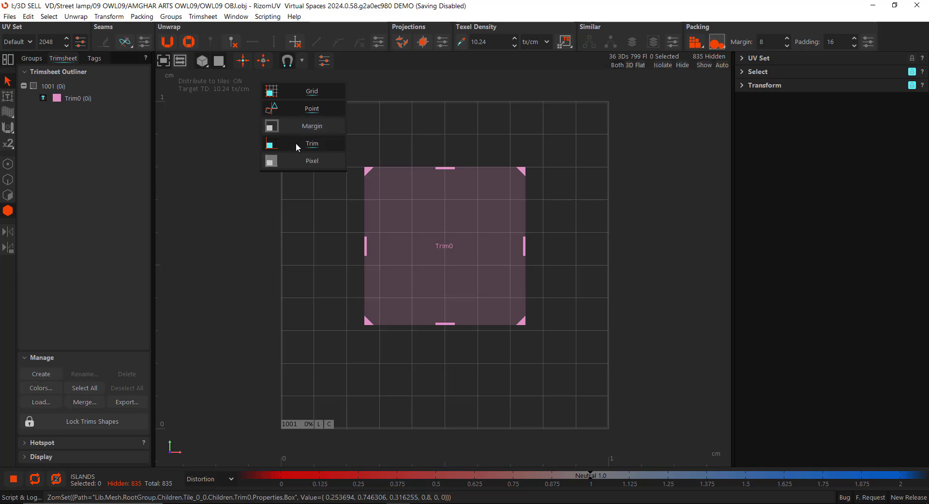
{"action": "left_click", "coordinate": [459, 243]}
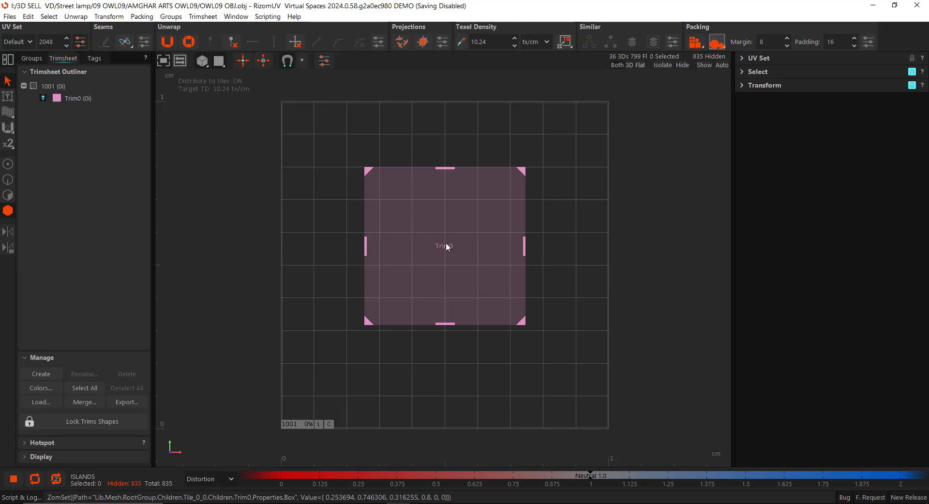
{"action": "left_click_drag", "start_coordinate": [447, 247], "coordinate": [360, 177]}
- Extend the trim's bottom edge until it snaps to the 0.5 grid line
{"action": "scroll", "coordinate": [314, 117], "scroll_direction": "up", "scroll_amount": 5}
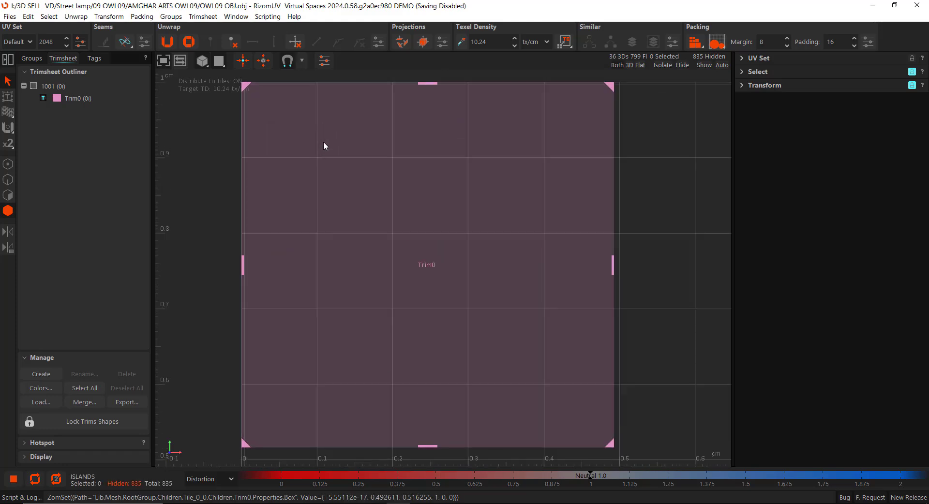
{"action": "scroll", "coordinate": [339, 159], "scroll_direction": "down", "scroll_amount": 3}
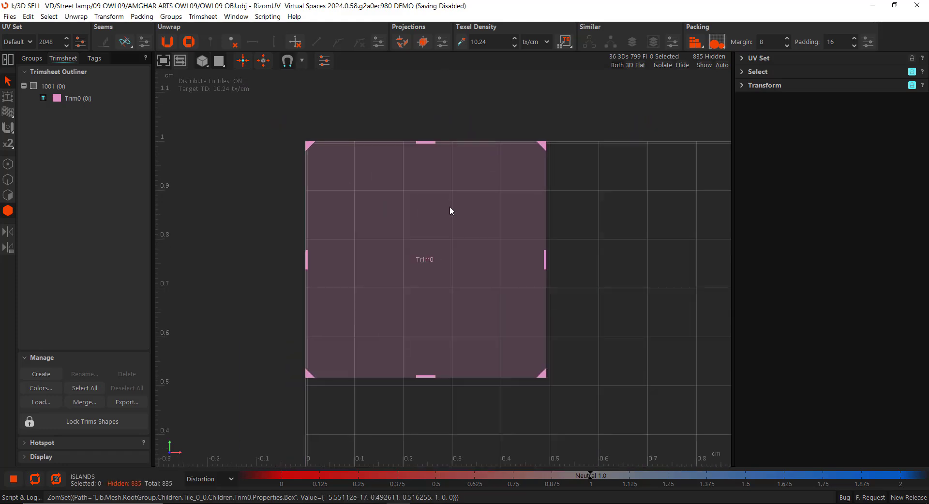
{"action": "scroll", "coordinate": [449, 207], "scroll_direction": "down", "scroll_amount": 2}
{"action": "scroll", "coordinate": [456, 232], "scroll_direction": "up", "scroll_amount": 3}
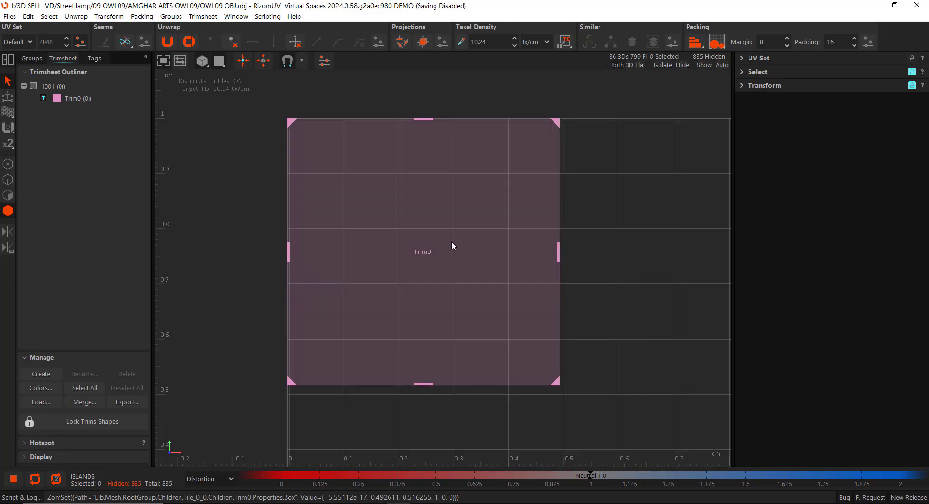
{"action": "middle_click_drag", "start_coordinate": [444, 327], "coordinate": [426, 146]}
{"action": "scroll", "coordinate": [339, 172], "scroll_direction": "up", "scroll_amount": 2}
{"action": "left_click_drag", "start_coordinate": [434, 229], "coordinate": [435, 247]}
- Extend the trim's right edge to the 0.5 grid line so the trim fills the tile's upper-left quarter
{"action": "scroll", "coordinate": [429, 301], "scroll_direction": "down", "scroll_amount": 1}
{"action": "middle_click_drag", "start_coordinate": [593, 94], "coordinate": [515, 266]}
{"action": "scroll", "coordinate": [546, 237], "scroll_direction": "up", "scroll_amount": 3}
{"action": "left_click_drag", "start_coordinate": [547, 239], "coordinate": [559, 231]}
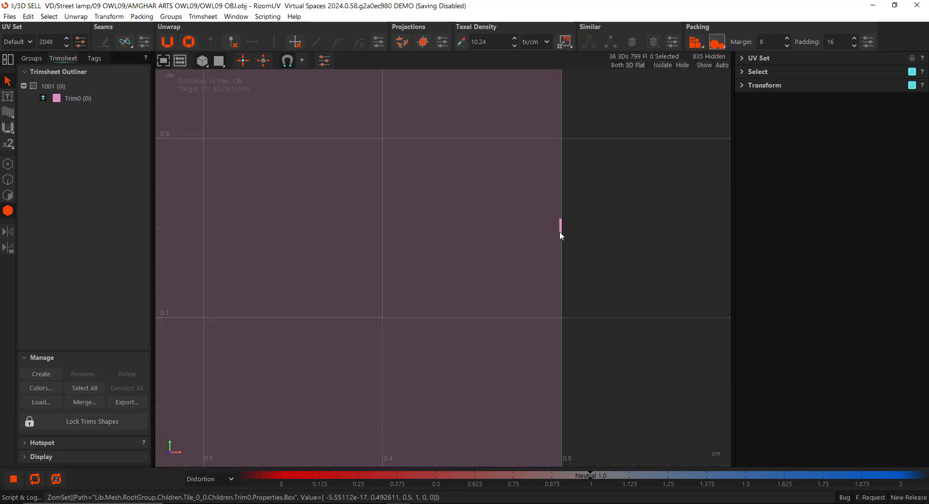
{"action": "scroll", "coordinate": [437, 265], "scroll_direction": "down", "scroll_amount": 3}
{"action": "middle_click_drag", "start_coordinate": [444, 297], "coordinate": [443, 245]}
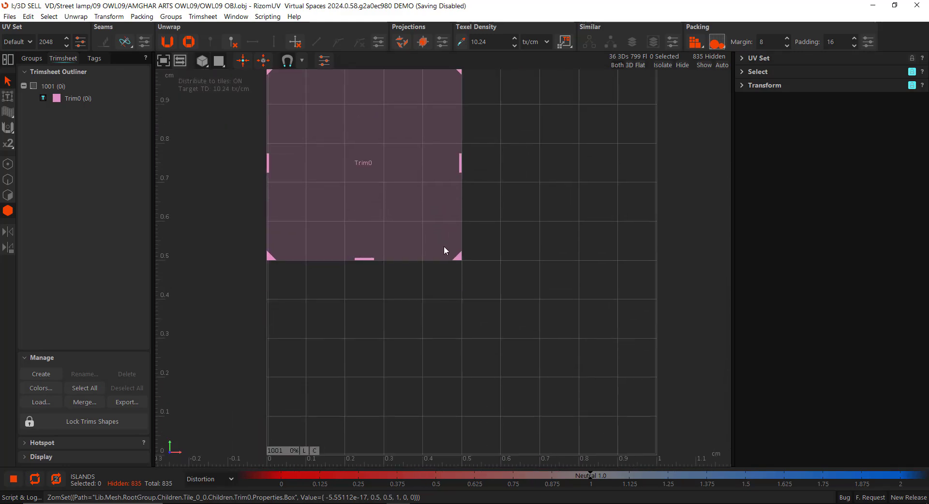
- Create a second trim, snap it into the upper-right quarter of tile 1001, and inspect its edges against the first trim
{"action": "scroll", "coordinate": [443, 246], "scroll_direction": "down", "scroll_amount": 2}
{"action": "left_click", "coordinate": [40, 377]}
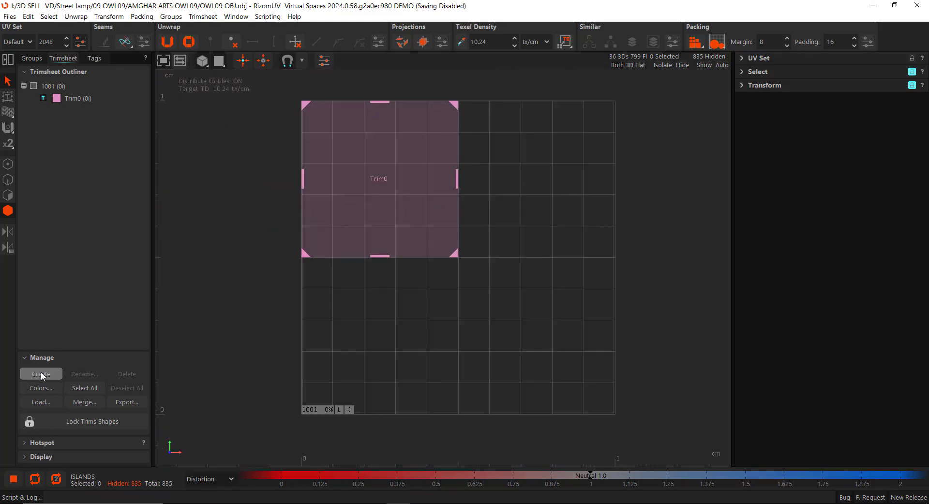
{"action": "left_click_drag", "start_coordinate": [456, 256], "coordinate": [538, 176]}
{"action": "scroll", "coordinate": [481, 160], "scroll_direction": "up", "scroll_amount": 3}
{"action": "scroll", "coordinate": [443, 199], "scroll_direction": "up", "scroll_amount": 3}
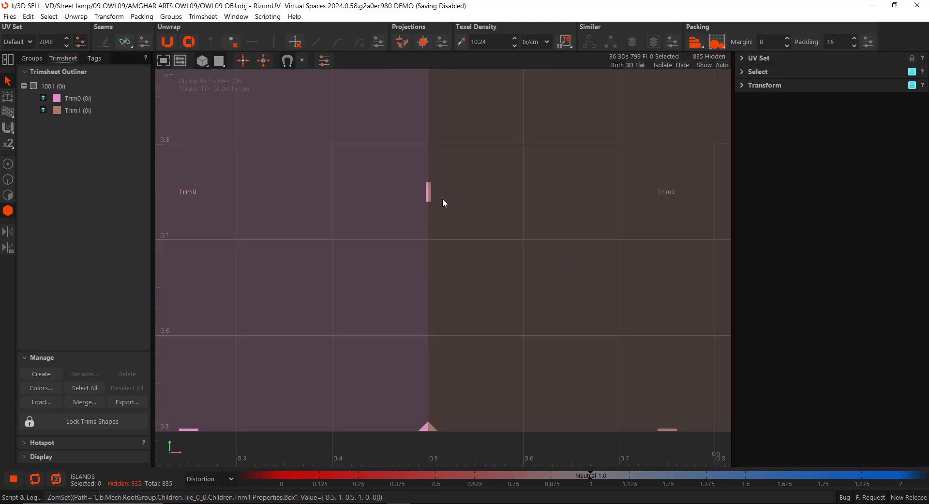
{"action": "scroll", "coordinate": [443, 198], "scroll_direction": "down", "scroll_amount": 3}
{"action": "middle_click_drag", "start_coordinate": [663, 186], "coordinate": [498, 259]}
{"action": "scroll", "coordinate": [498, 259], "scroll_direction": "up", "scroll_amount": 3}
{"action": "scroll", "coordinate": [509, 263], "scroll_direction": "up", "scroll_amount": 3}
{"action": "scroll", "coordinate": [509, 263], "scroll_direction": "down", "scroll_amount": 8}
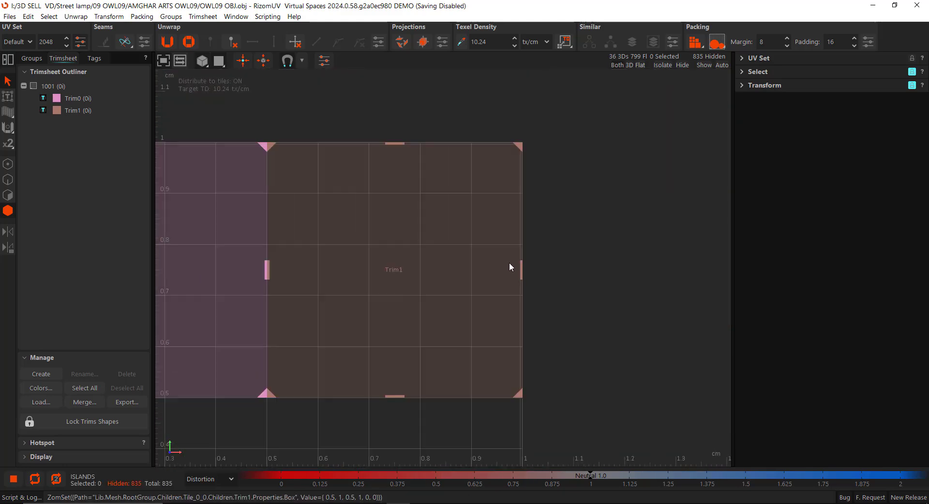
{"action": "middle_click_drag", "start_coordinate": [365, 345], "coordinate": [458, 245]}
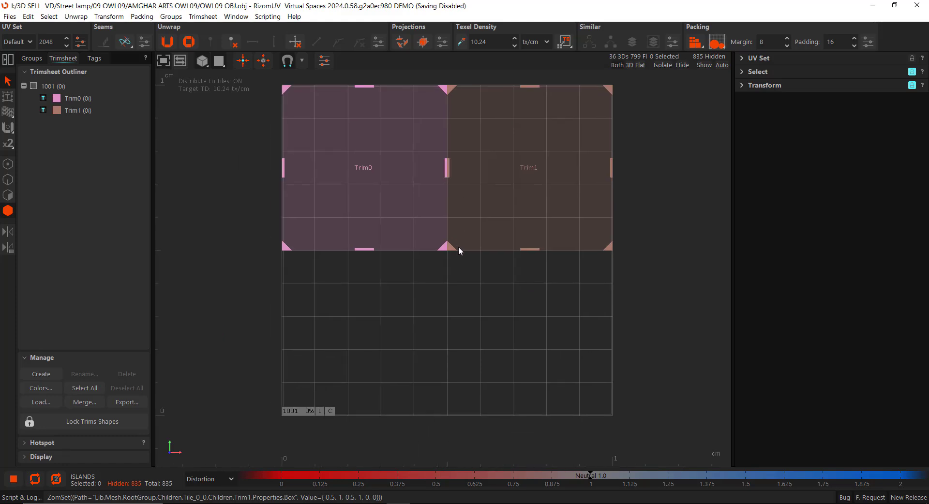
- Create a third trim and snap it into the lower-left quarter of the tile, directly under Trim0
{"action": "left_click", "coordinate": [55, 374]}
{"action": "left_click_drag", "start_coordinate": [440, 254], "coordinate": [355, 333]}
{"action": "scroll", "coordinate": [350, 244], "scroll_direction": "up", "scroll_amount": 5}
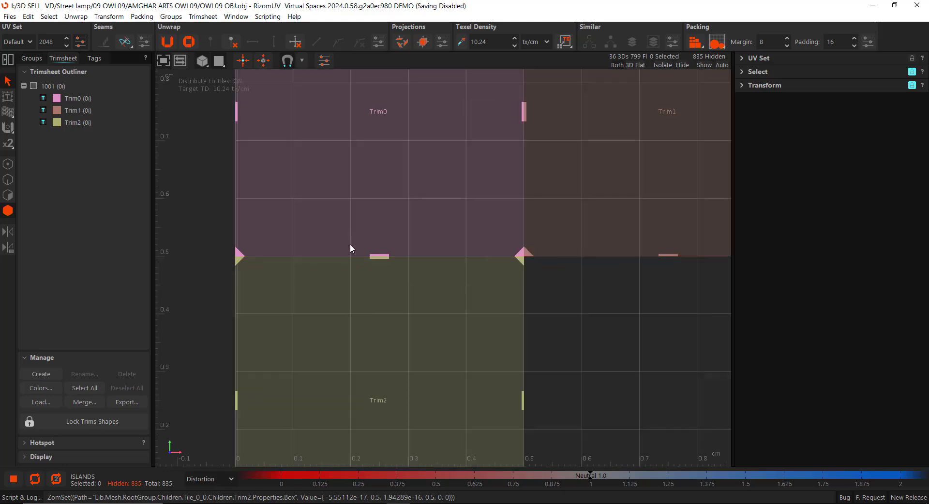
- Check the Trim snapping option and raise Trim0's bottom edge to about 0.55
{"action": "left_click", "coordinate": [301, 61]}
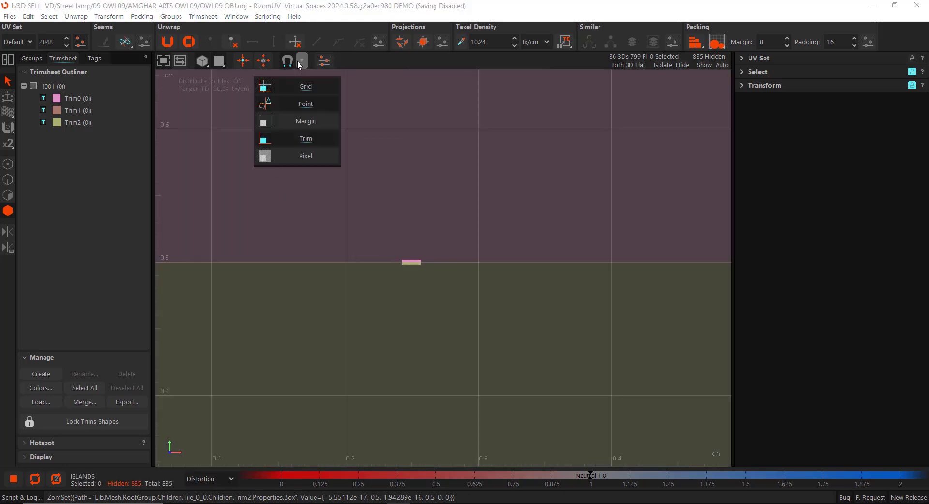
{"action": "left_click", "coordinate": [310, 138]}
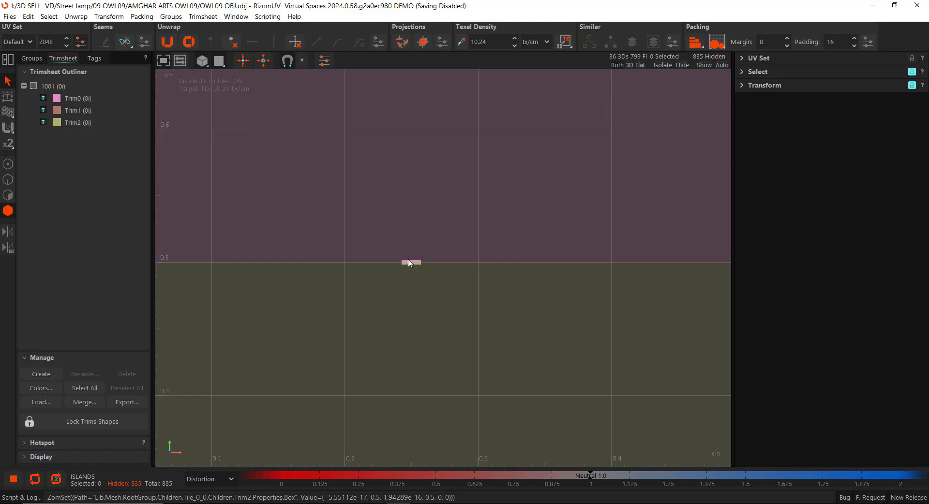
{"action": "left_click_drag", "start_coordinate": [411, 262], "coordinate": [422, 198]}
{"action": "scroll", "coordinate": [422, 198], "scroll_direction": "down", "scroll_amount": 3}
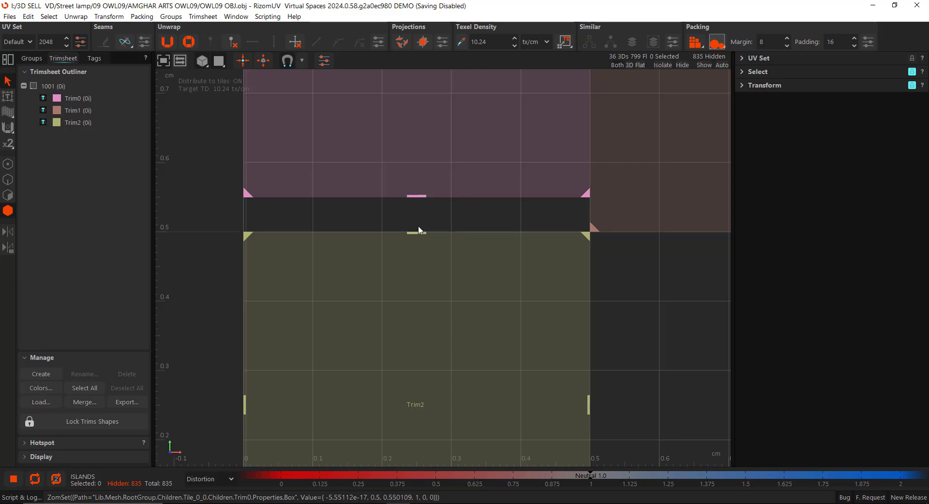
- Extend Trim2's top edge up to Trim0's bottom edge at about 0.55, closing the gap between them
{"action": "left_click_drag", "start_coordinate": [416, 233], "coordinate": [422, 203]}
{"action": "middle_click_drag", "start_coordinate": [429, 124], "coordinate": [433, 264]}
{"action": "scroll", "coordinate": [434, 263], "scroll_direction": "down", "scroll_amount": 2}
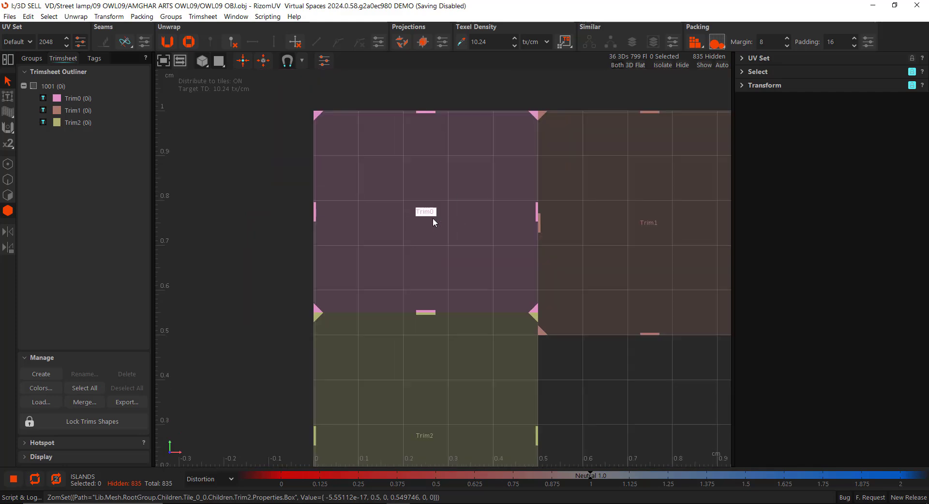
{"action": "scroll", "coordinate": [390, 208], "scroll_direction": "down", "scroll_amount": 2}
{"action": "middle_click_drag", "start_coordinate": [510, 308], "coordinate": [406, 272]}
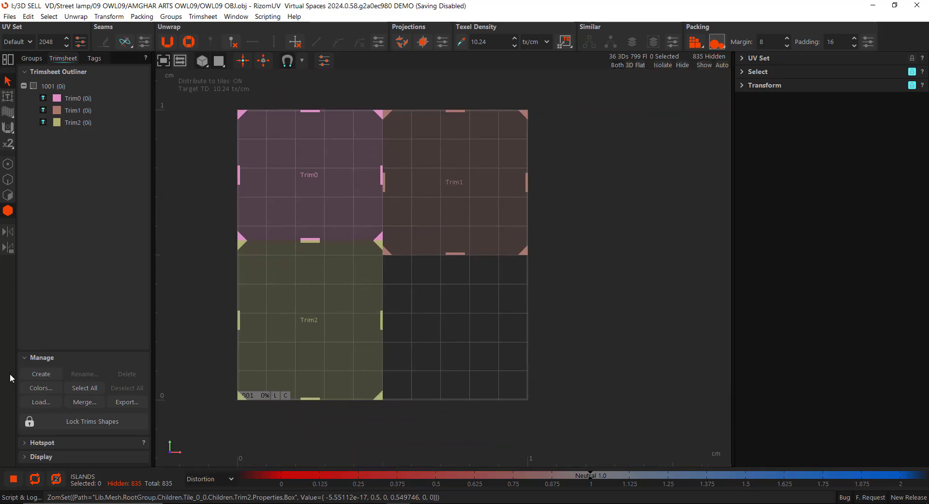
- Create a fourth trim and snap it into the empty lower-right quarter of the tile
{"action": "left_click", "coordinate": [41, 374]}
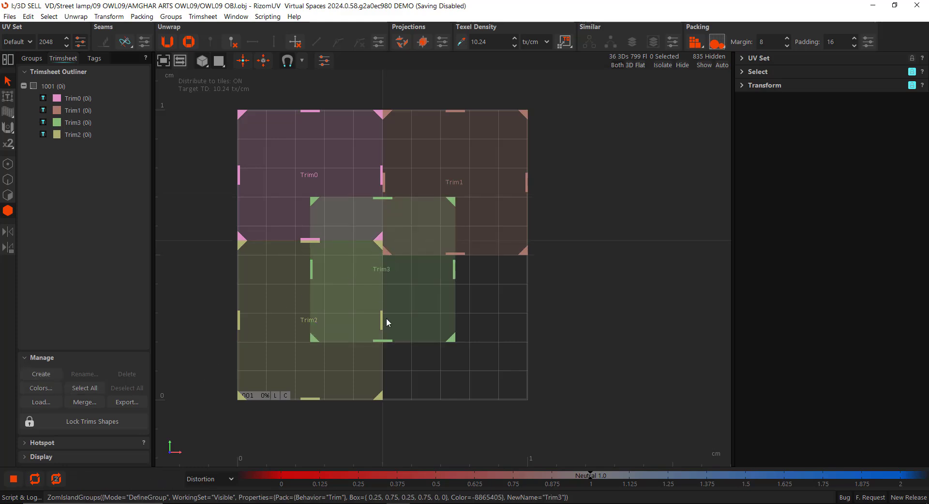
{"action": "left_click_drag", "start_coordinate": [386, 318], "coordinate": [438, 342]}
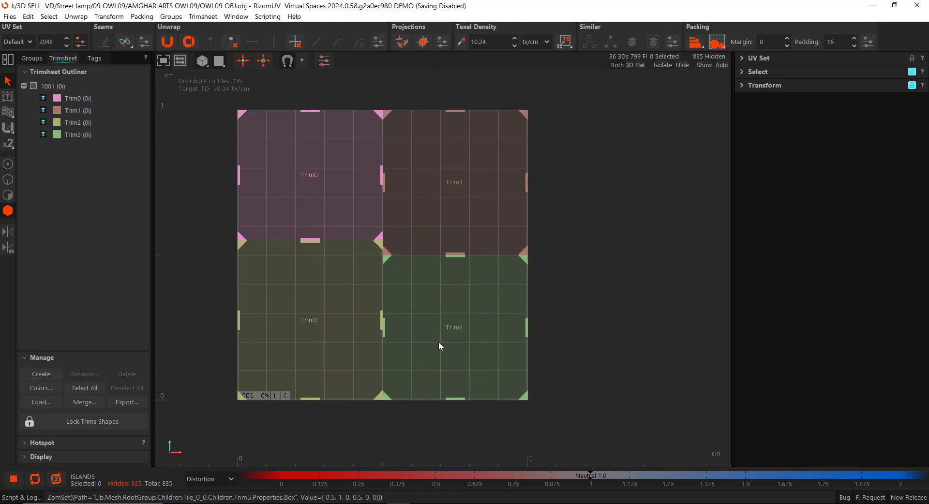
{"action": "middle_click_drag", "start_coordinate": [363, 300], "coordinate": [413, 307]}
{"action": "left_click", "coordinate": [645, 267]}
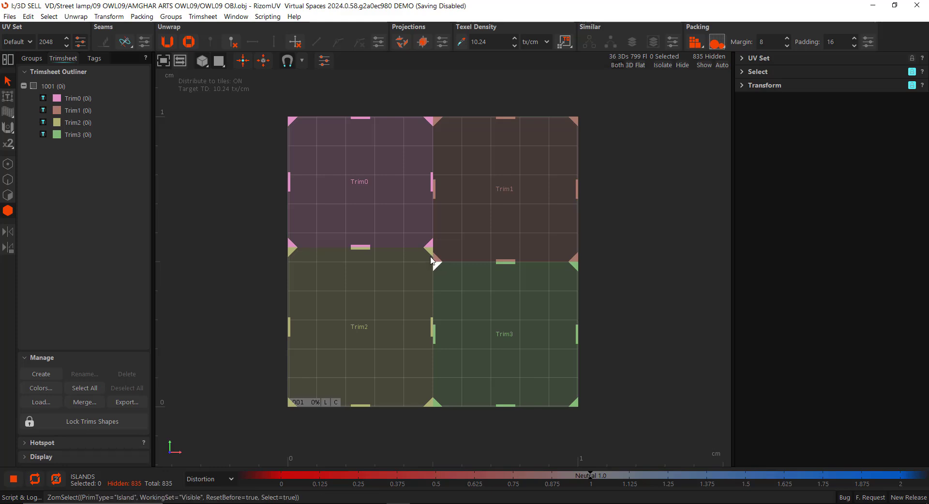
- Rename the upper-left trim, Trim0, as Fragment01
{"action": "left_click", "coordinate": [357, 185]}
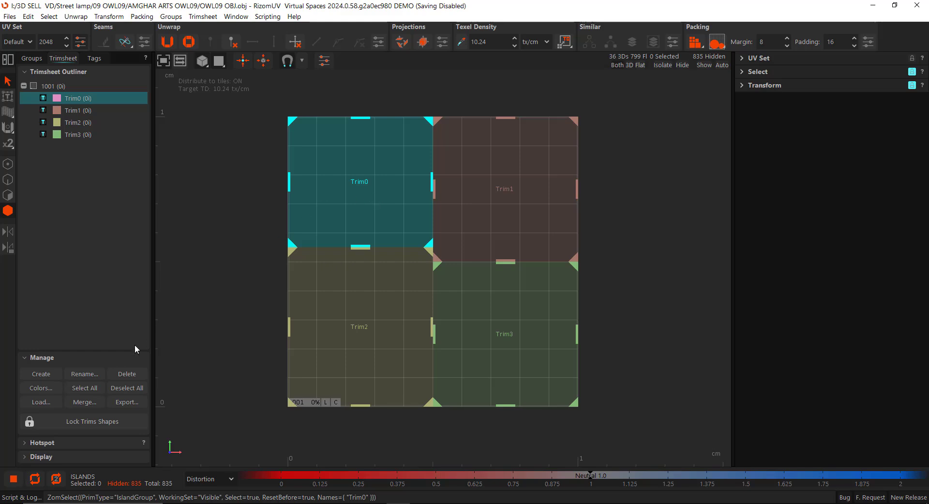
{"action": "left_click", "coordinate": [85, 374]}
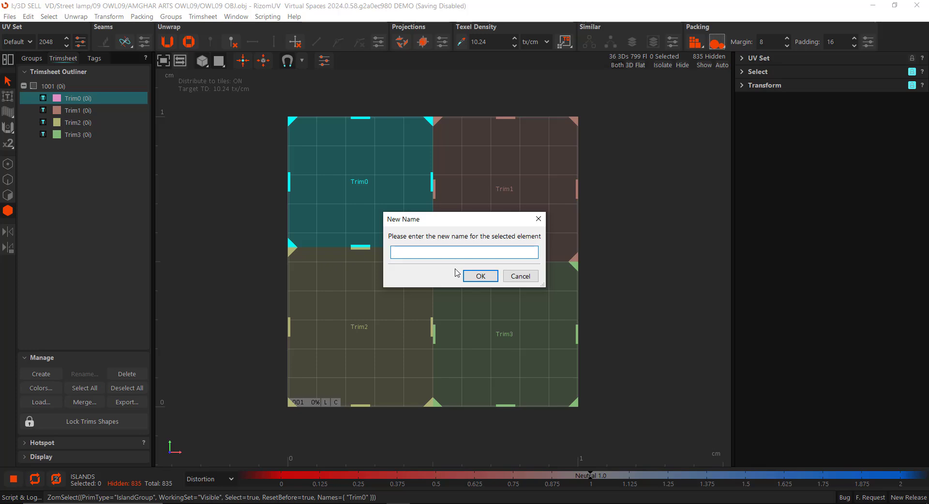
{"action": "type", "text": "Fragment01"}
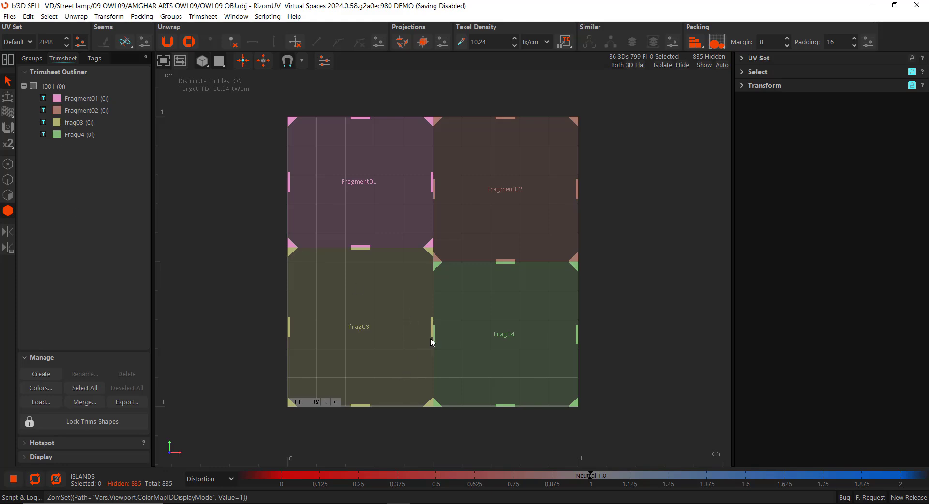
- Narrow Frag04 by moving its left edge to 0.8, and fill the gap with a new trim spanning 0.5 to 0.8
{"action": "left_click_drag", "start_coordinate": [431, 340], "coordinate": [521, 339]}
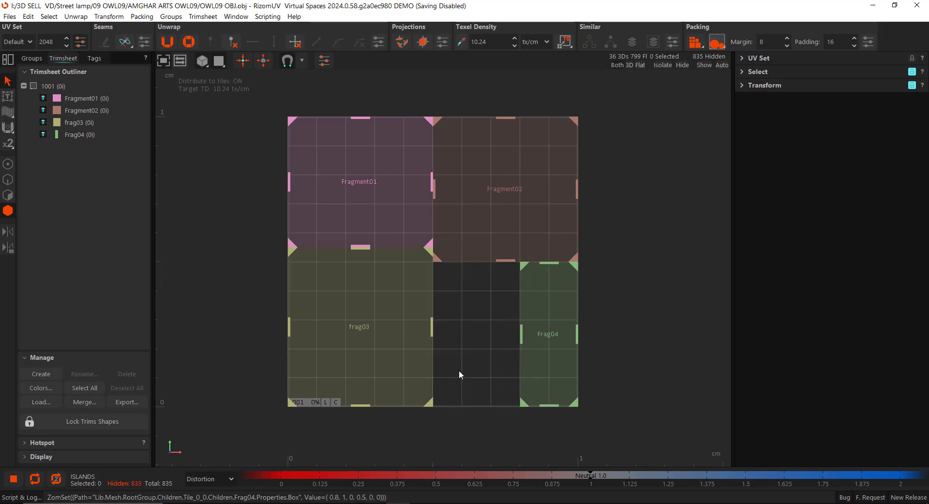
{"action": "left_click", "coordinate": [40, 374]}
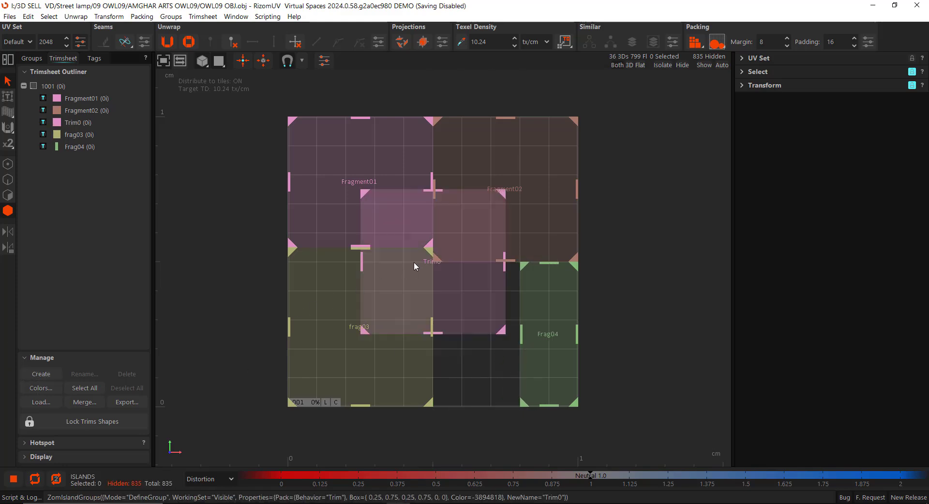
{"action": "left_click_drag", "start_coordinate": [428, 262], "coordinate": [443, 338]}
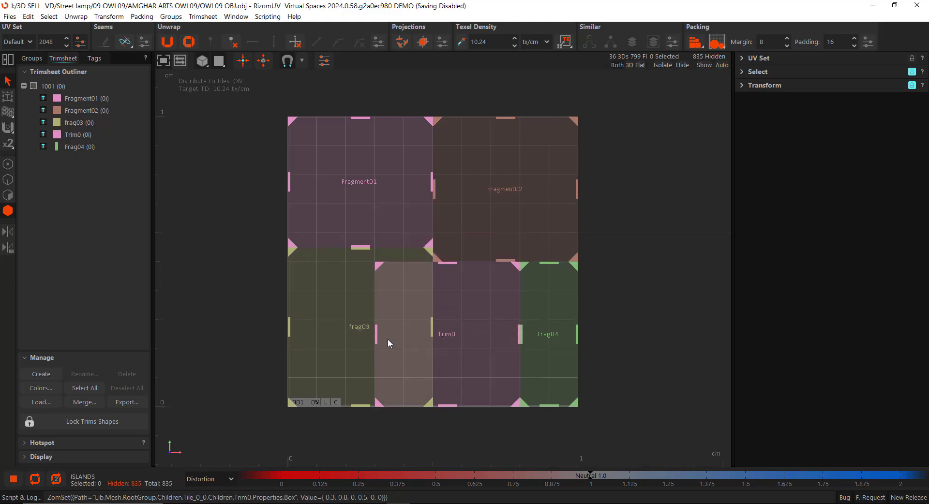
{"action": "left_click_drag", "start_coordinate": [385, 340], "coordinate": [430, 351]}
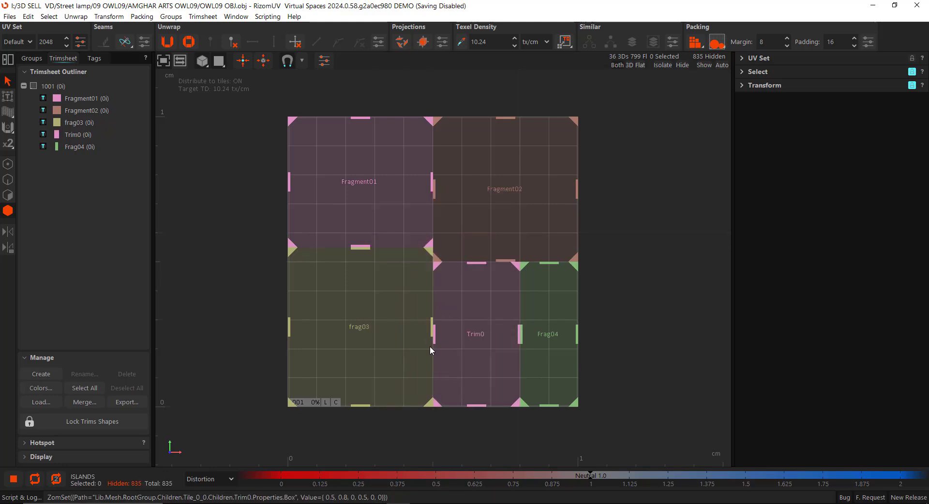
- Rename the new trim between frag03 and Frag04 as frag05
{"action": "left_click", "coordinate": [476, 338]}
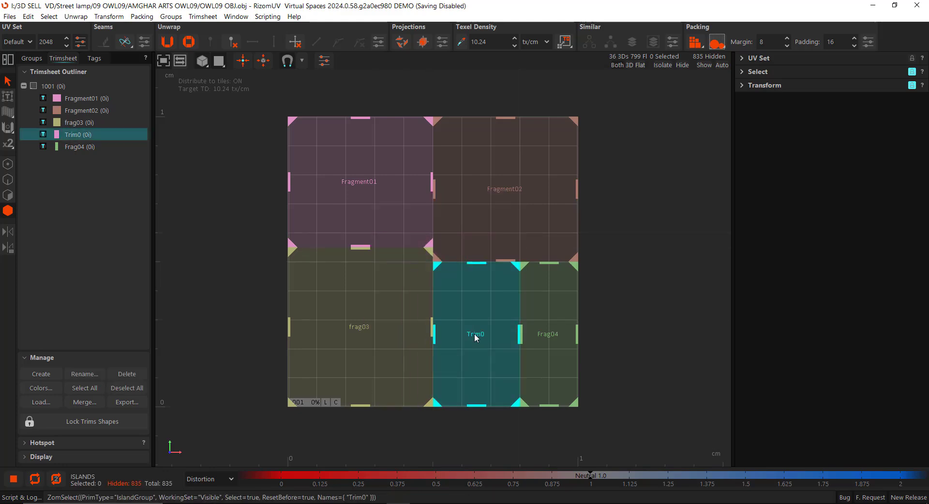
{"action": "left_click", "coordinate": [80, 374]}
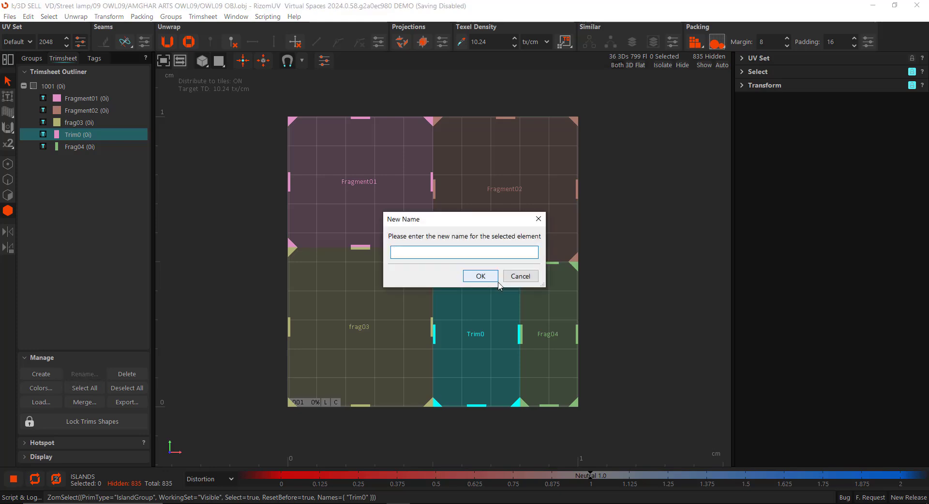
{"action": "type", "text": "frag05"}
{"action": "key", "text": "Return"}
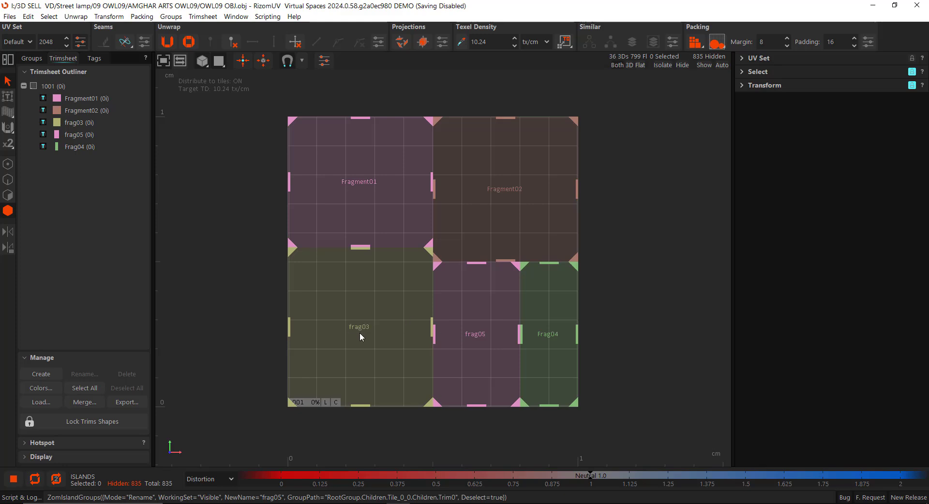
- Open the trim color options for Fragment01 and assign it the palette's red
{"action": "left_click", "coordinate": [354, 185]}
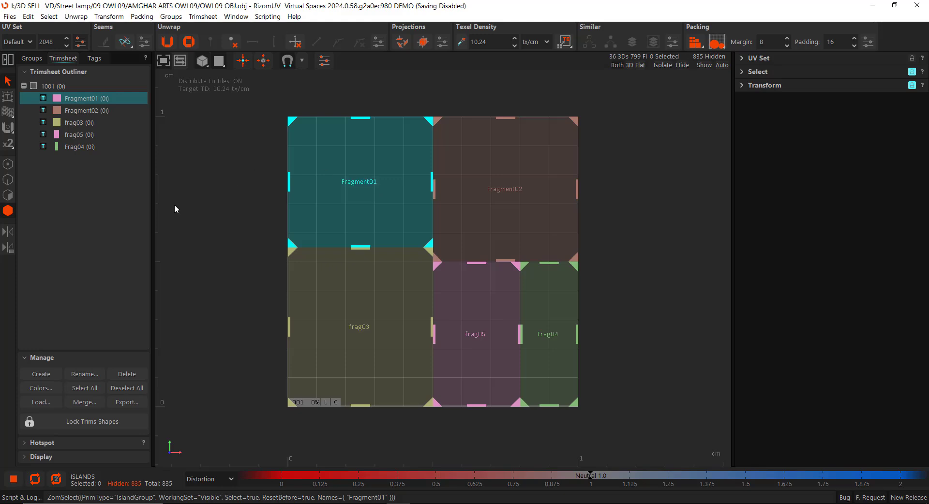
{"action": "left_click", "coordinate": [38, 390]}
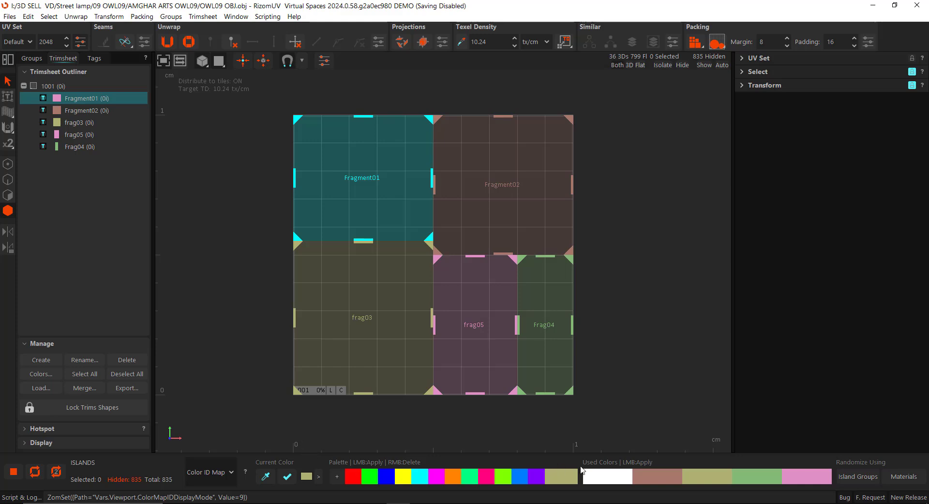
{"action": "left_click", "coordinate": [358, 483]}
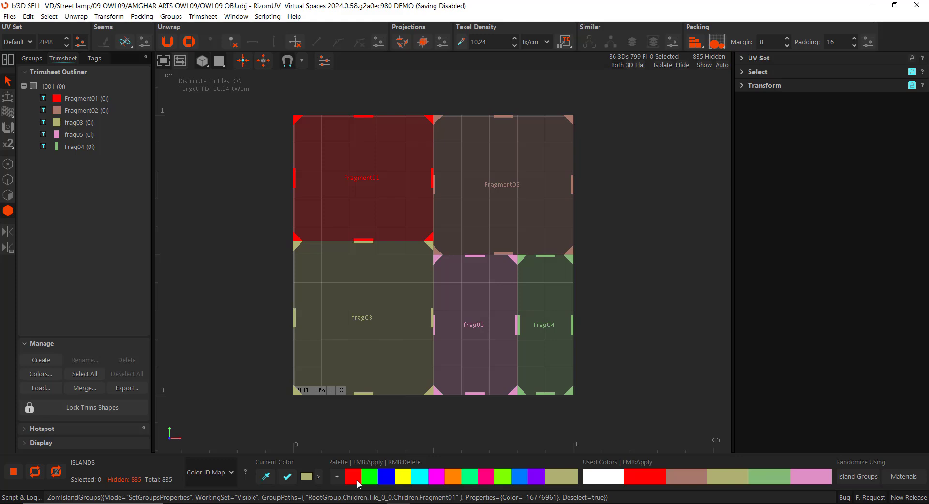
- Reselect Fragment01 and change its color to the palette's blue
{"action": "left_click", "coordinate": [421, 478]}
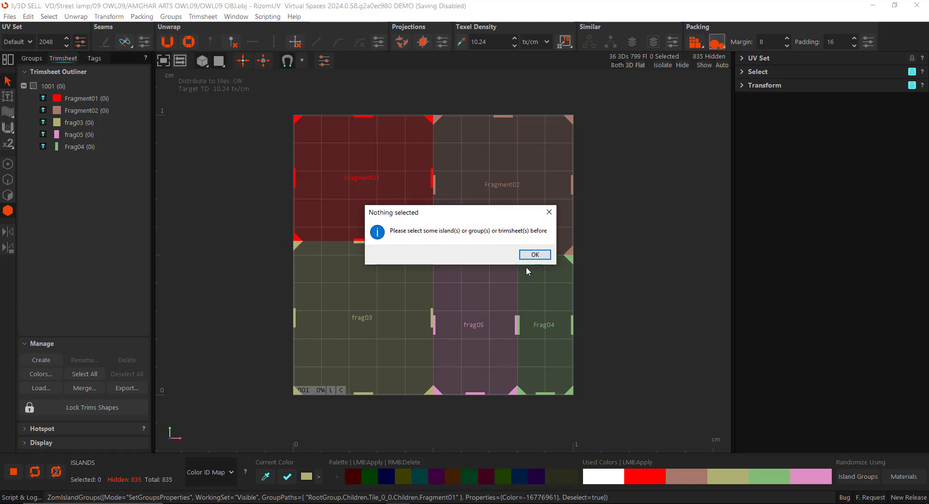
{"action": "left_click", "coordinate": [534, 255]}
{"action": "left_click", "coordinate": [352, 179]}
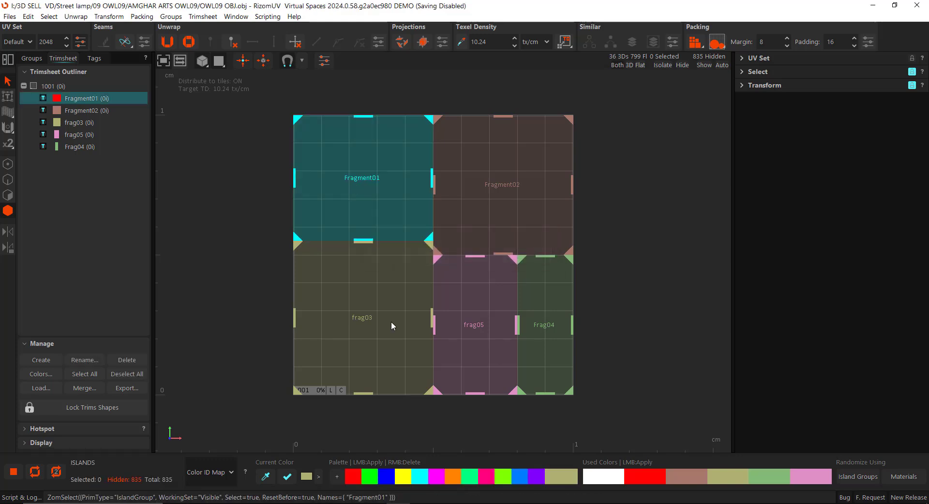
{"action": "left_click", "coordinate": [387, 478]}
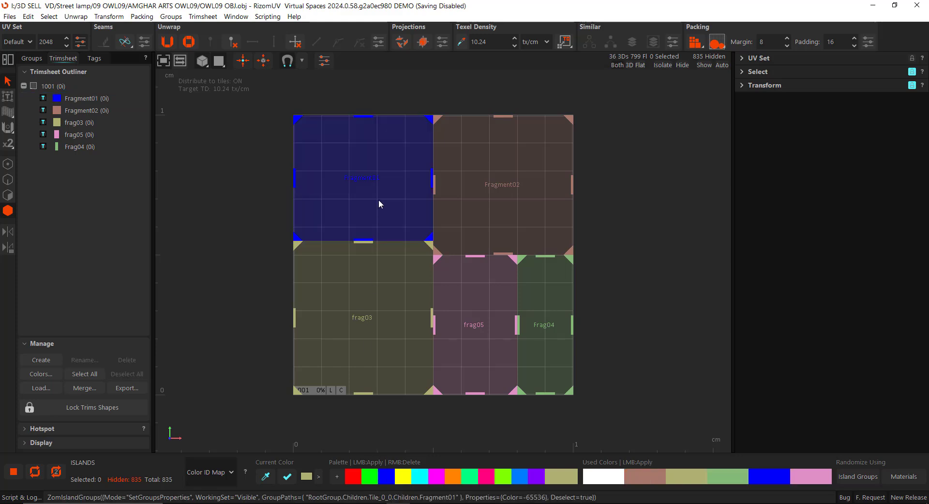
- Set the current color to a custom yellow-green with Red 201, Green 216 and Blue 115
{"action": "left_click", "coordinate": [305, 478]}
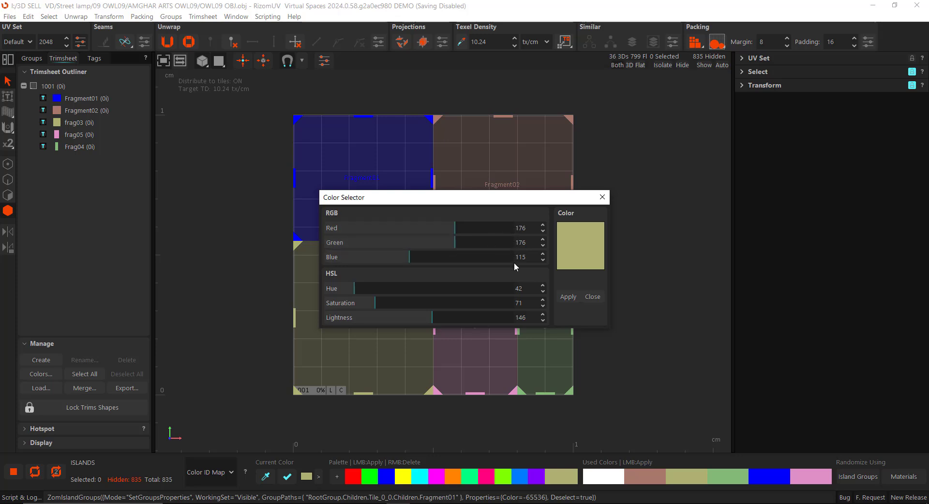
{"action": "left_click_drag", "start_coordinate": [460, 227], "coordinate": [485, 242]}
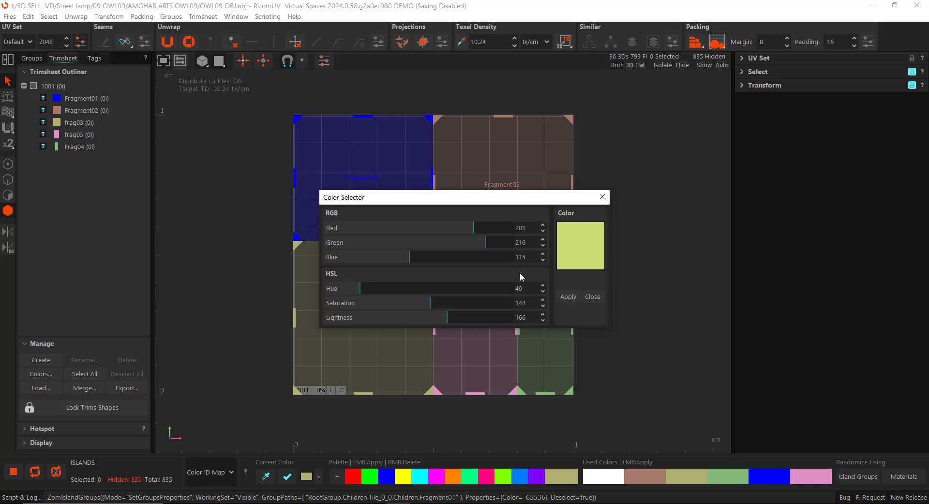
{"action": "left_click", "coordinate": [568, 296]}
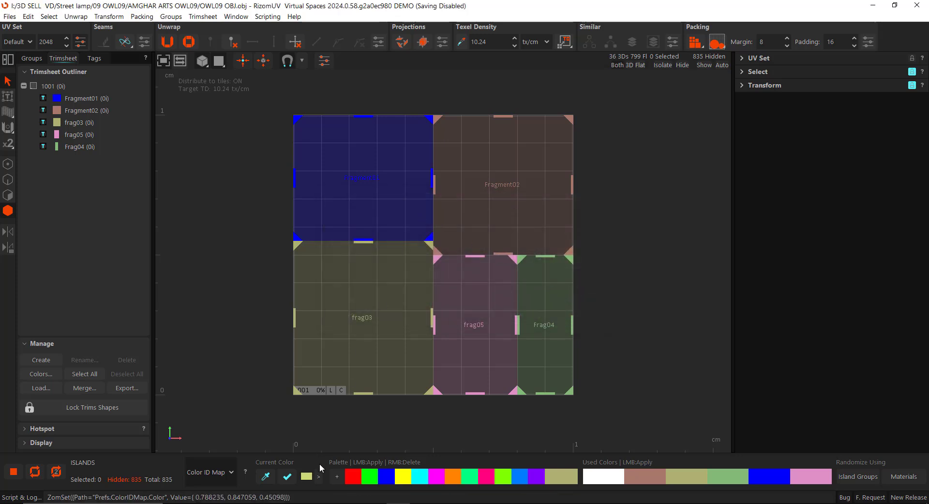
- Apply the current custom yellow-green color to the Fragment01 trim
{"action": "left_click", "coordinate": [287, 478]}
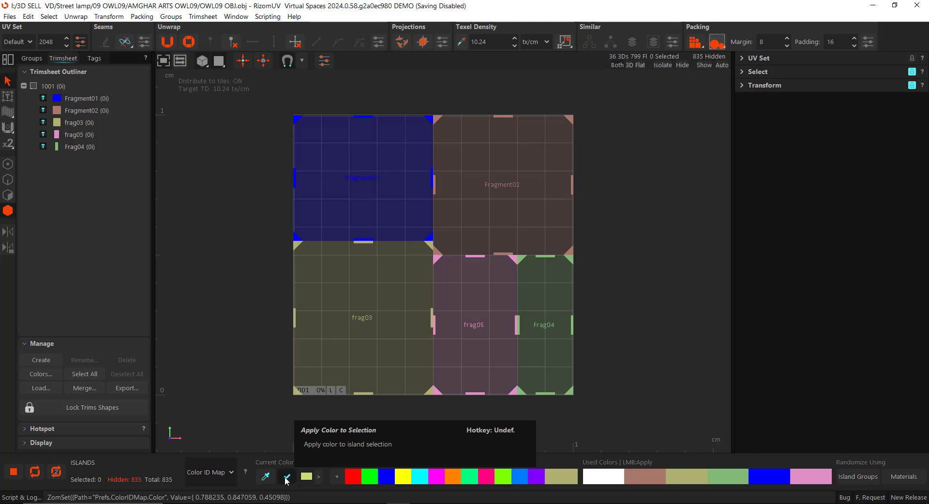
{"action": "left_click", "coordinate": [534, 254]}
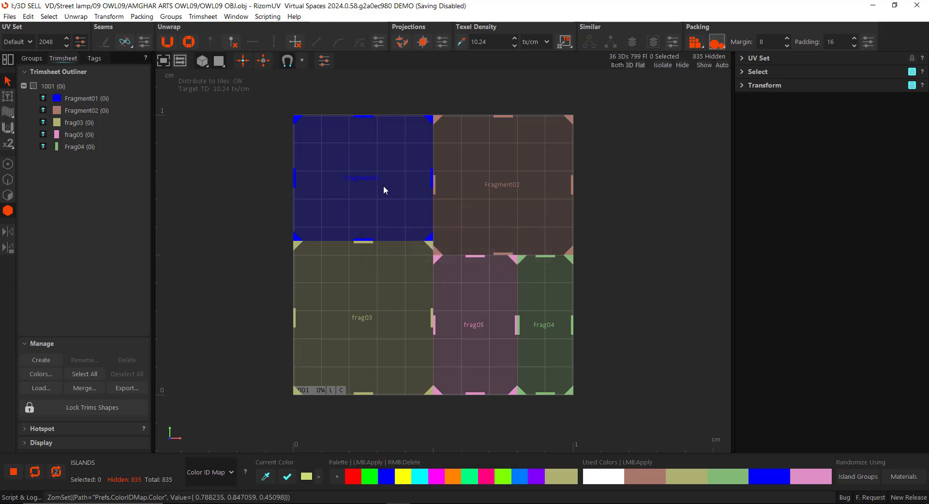
{"action": "left_click", "coordinate": [375, 182]}
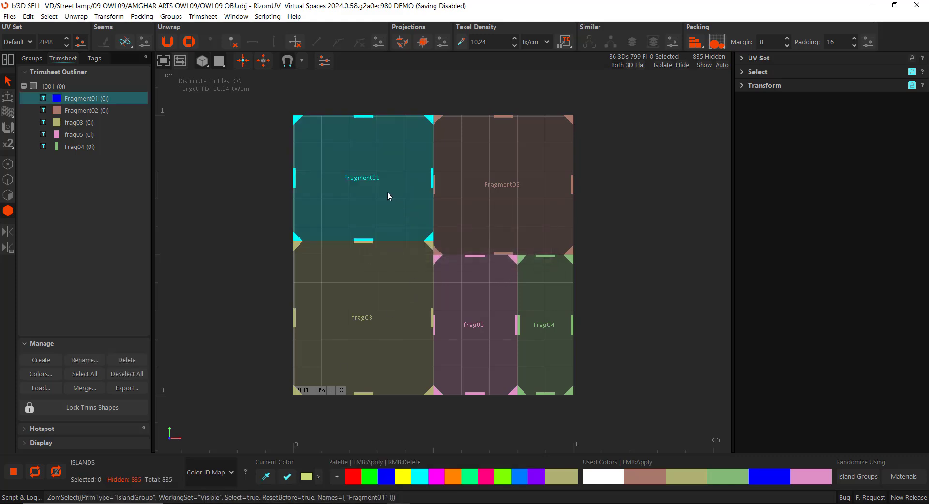
{"action": "left_click", "coordinate": [286, 477]}
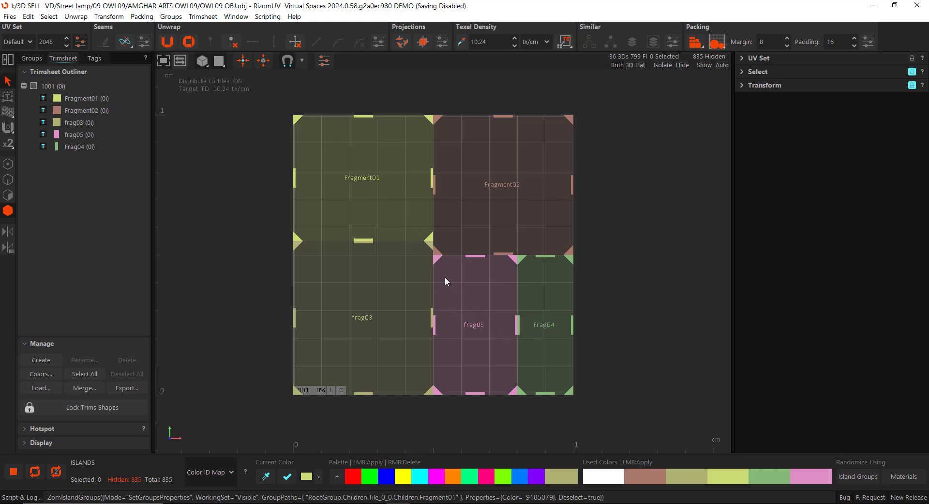
- Change the color of the Frag04 trim to the palette's orange
{"action": "left_click", "coordinate": [534, 329]}
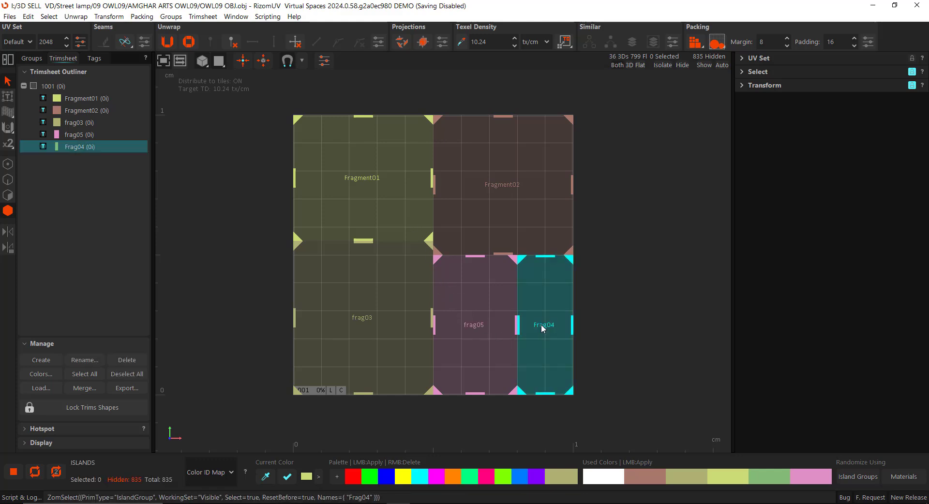
{"action": "left_click", "coordinate": [450, 476]}
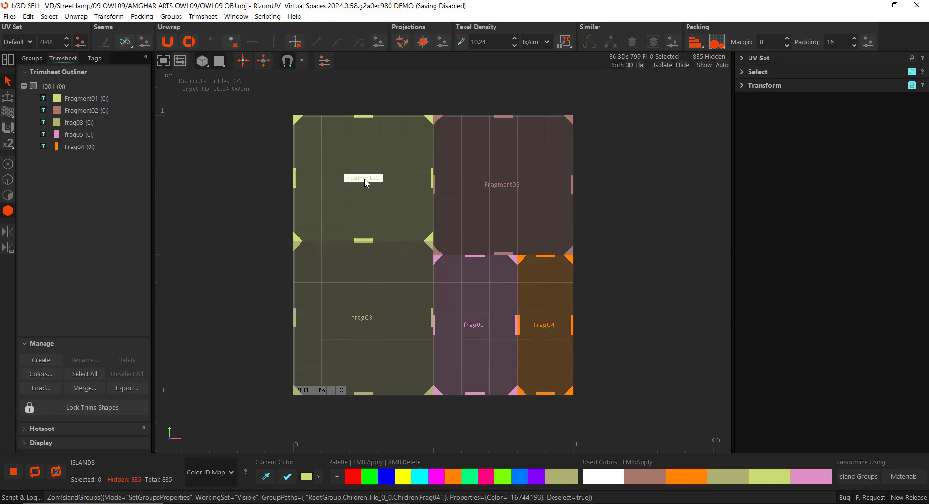
- Pick up Frag04's orange as the current color and apply it to Fragment01
{"action": "left_click", "coordinate": [265, 477]}
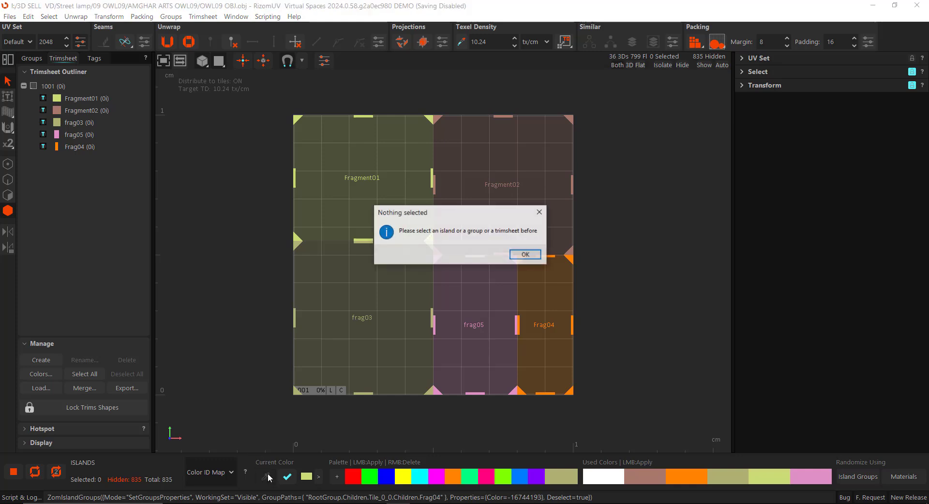
{"action": "left_click", "coordinate": [525, 253]}
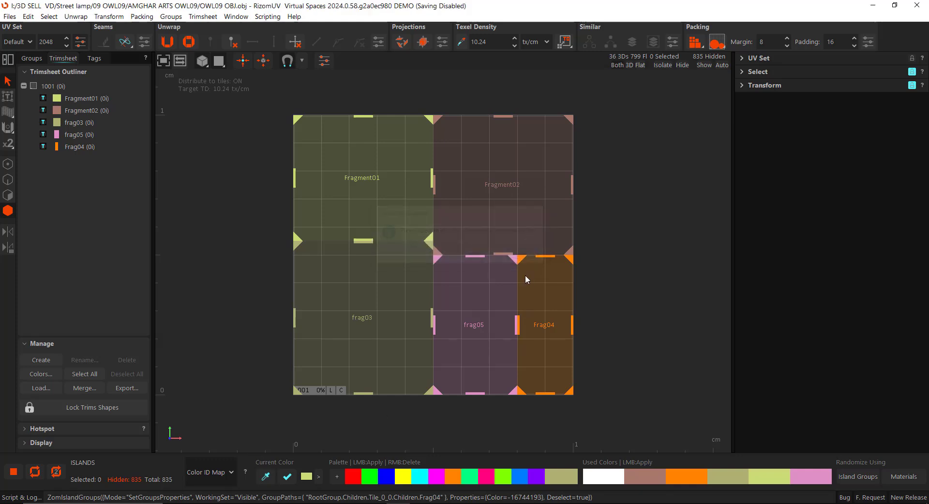
{"action": "left_click", "coordinate": [543, 325]}
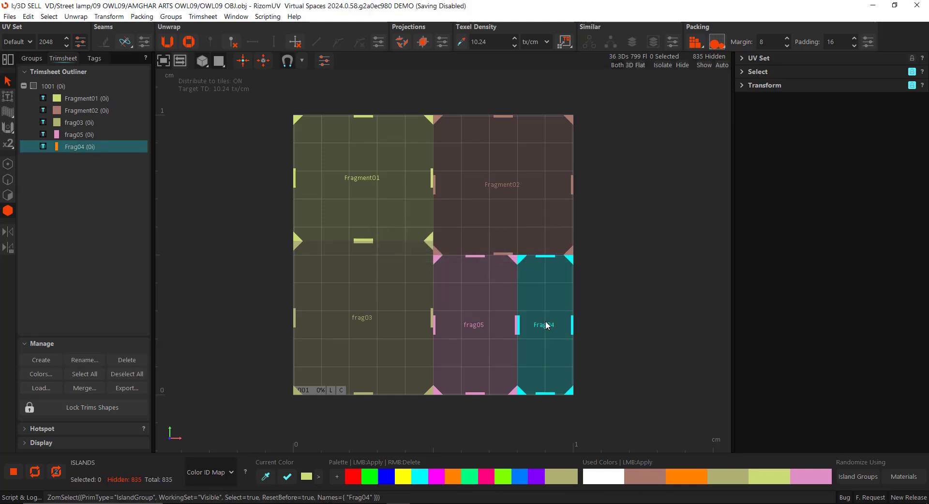
{"action": "left_click", "coordinate": [266, 481]}
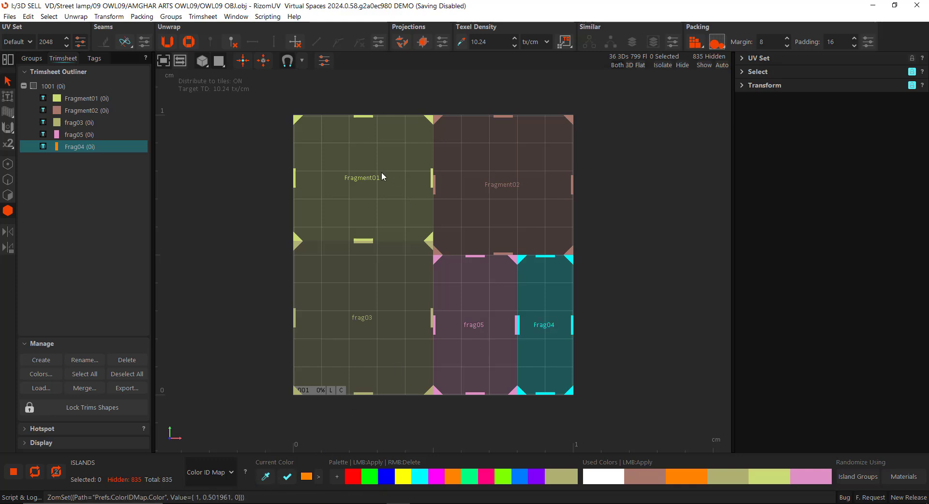
{"action": "left_click", "coordinate": [364, 181]}
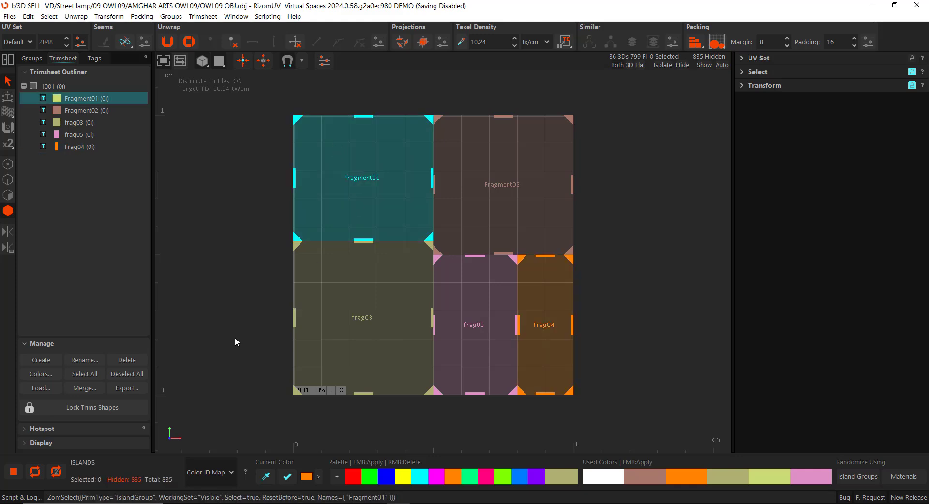
{"action": "left_click", "coordinate": [289, 477]}
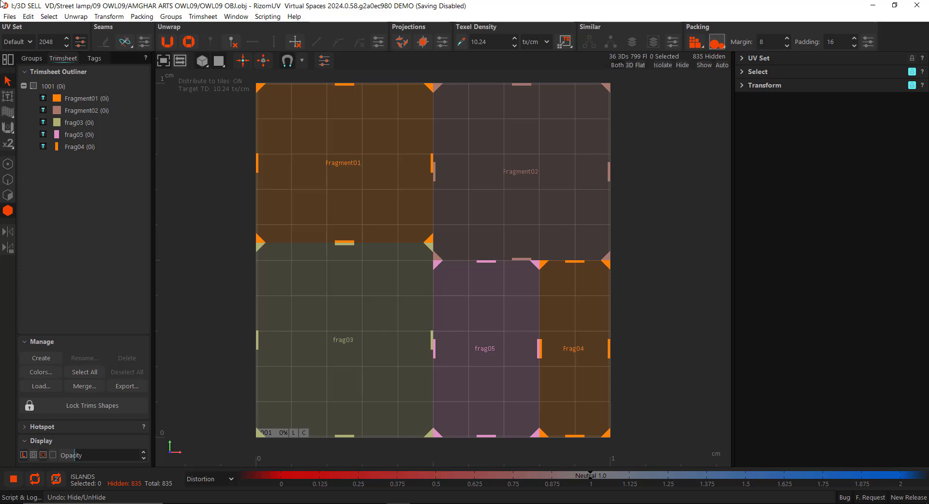
- Try out selecting all trims of tile 1001 at once and deselecting them again
{"action": "middle_click_drag", "start_coordinate": [361, 147], "coordinate": [376, 163]}
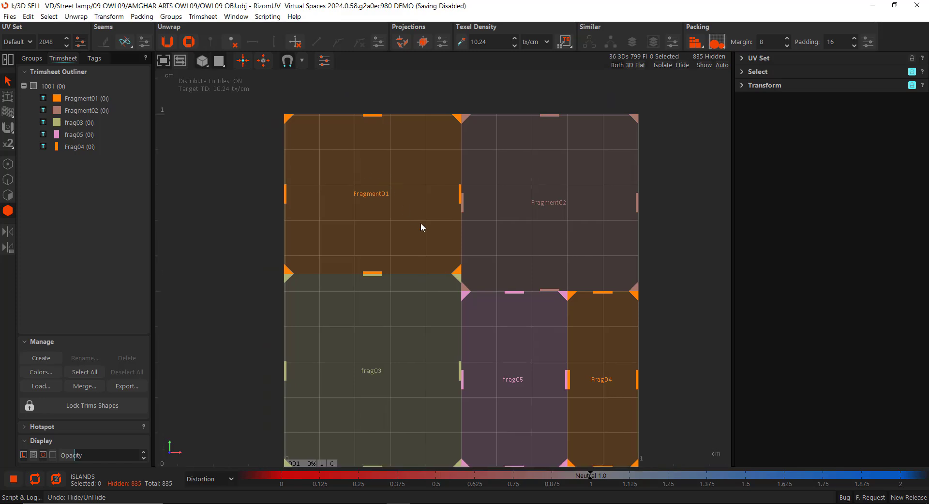
{"action": "middle_click_drag", "start_coordinate": [421, 227], "coordinate": [425, 208]}
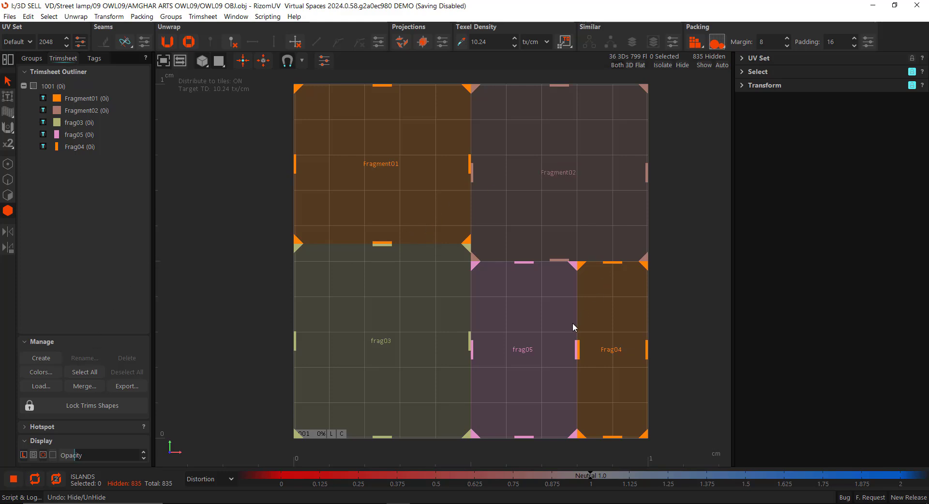
{"action": "scroll", "coordinate": [479, 352], "scroll_direction": "down", "scroll_amount": 2}
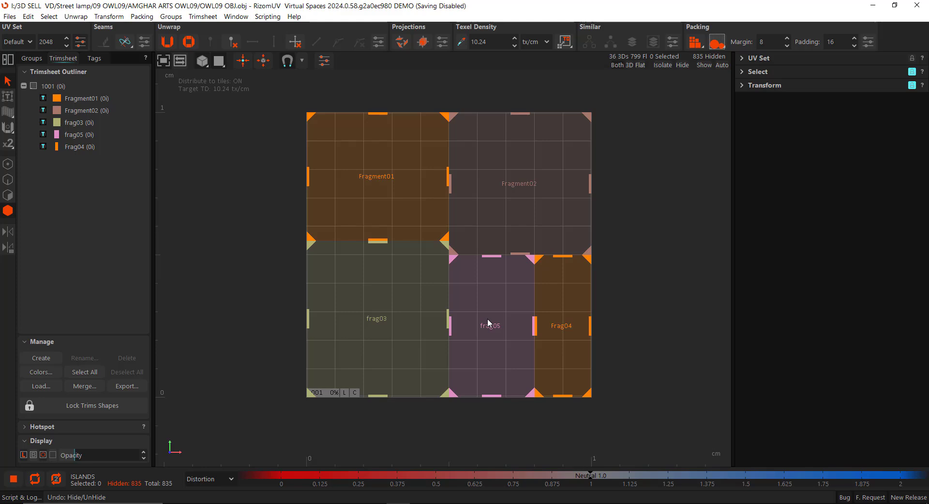
{"action": "left_click", "coordinate": [85, 372]}
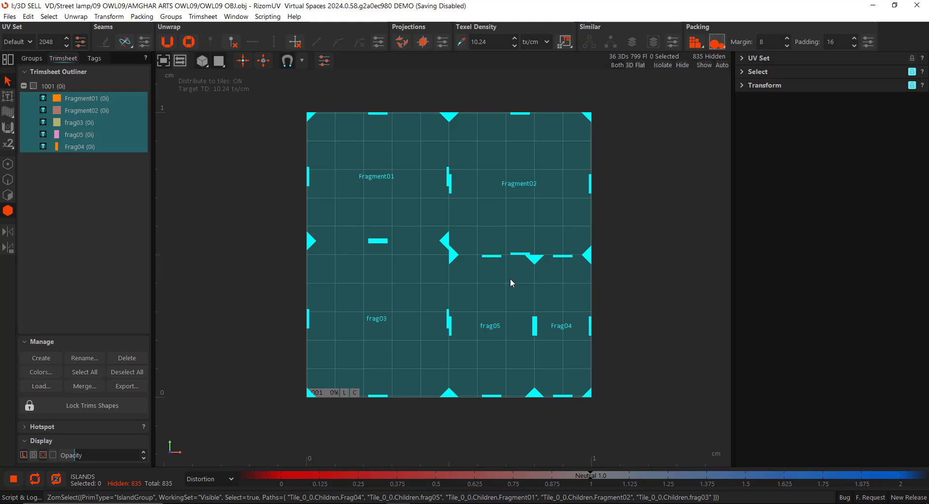
{"action": "left_click", "coordinate": [142, 372]}
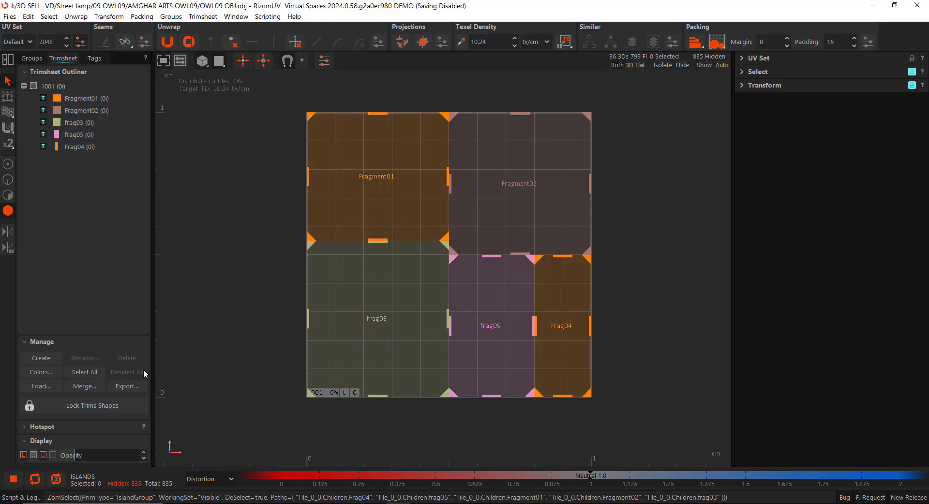
{"action": "left_click", "coordinate": [95, 370]}
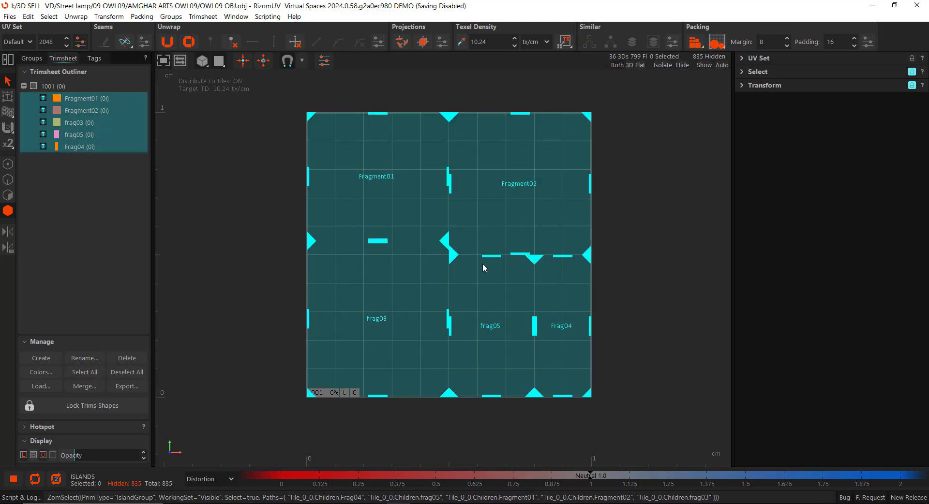
{"action": "left_click", "coordinate": [261, 312]}
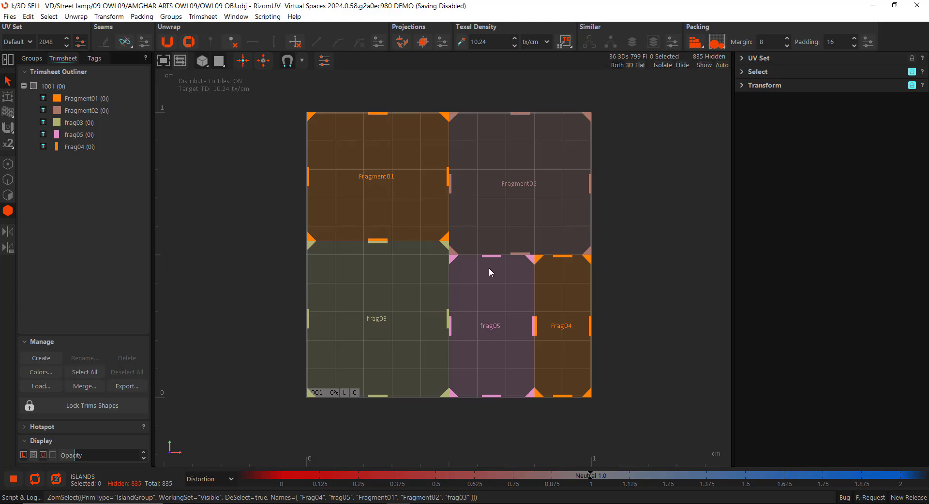
- Unhide the UV islands and box-select them together with the trims, leaving only the trims out of the selection
{"action": "middle_click_drag", "start_coordinate": [488, 268], "coordinate": [464, 269]}
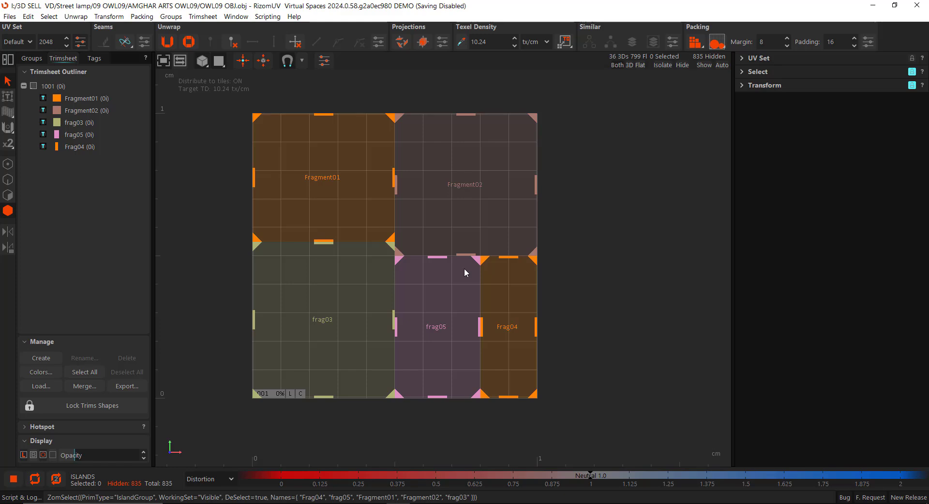
{"action": "key", "text": "y"}
{"action": "scroll", "coordinate": [466, 269], "scroll_direction": "down", "scroll_amount": 2}
{"action": "middle_click_drag", "start_coordinate": [538, 283], "coordinate": [472, 276]}
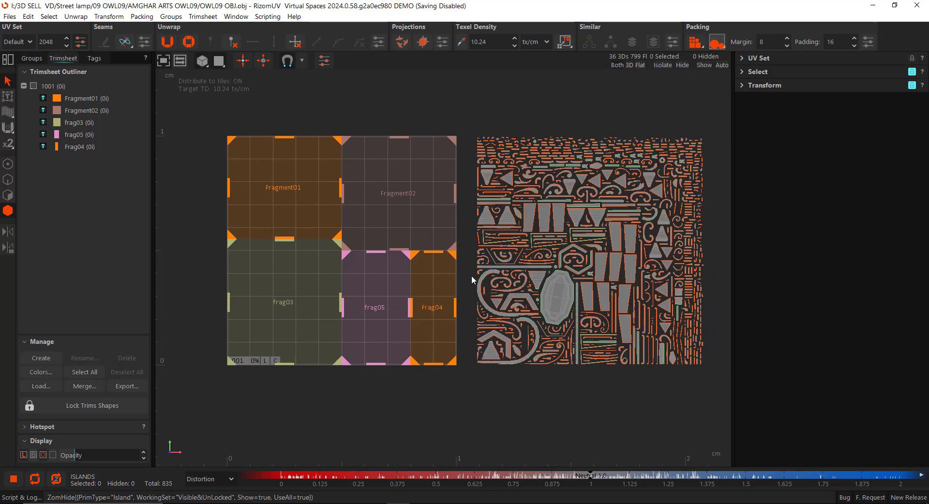
{"action": "left_click_drag", "start_coordinate": [198, 117], "coordinate": [716, 394]}
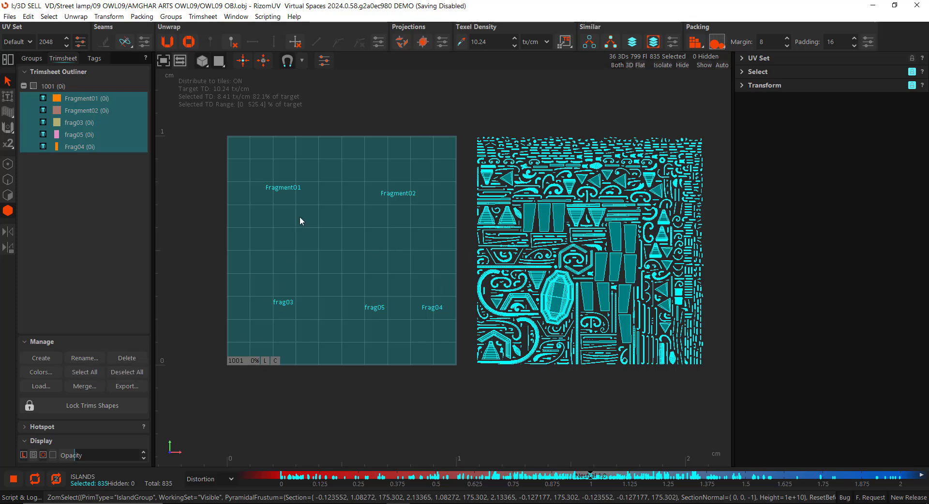
{"action": "left_click", "coordinate": [135, 373]}
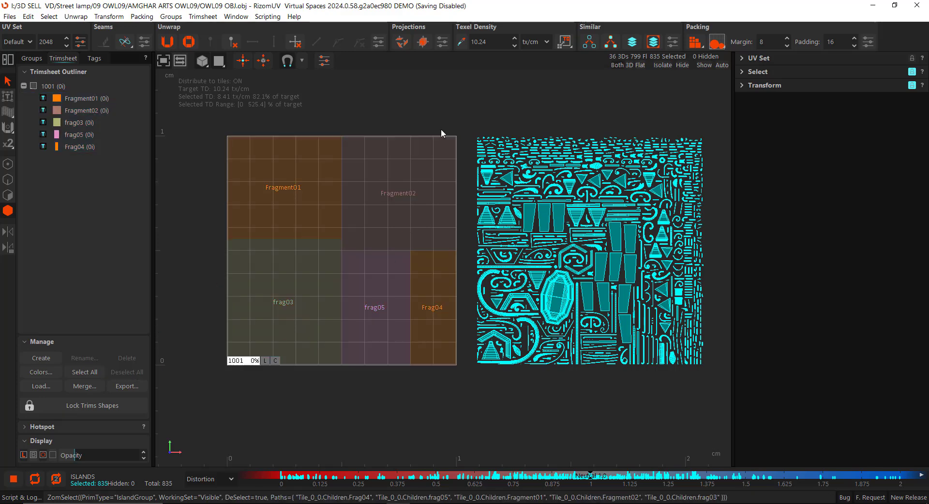
- Clear the selection, select all UV islands without the trims and hide them
{"action": "left_click", "coordinate": [453, 118]}
{"action": "mouse_move", "coordinate": [439, 250]}
{"action": "middle_mouse_down"}
{"action": "mouse_move", "coordinate": [428, 252]}
{"action": "mouse_move", "coordinate": [434, 259]}
{"action": "middle_mouse_up"}
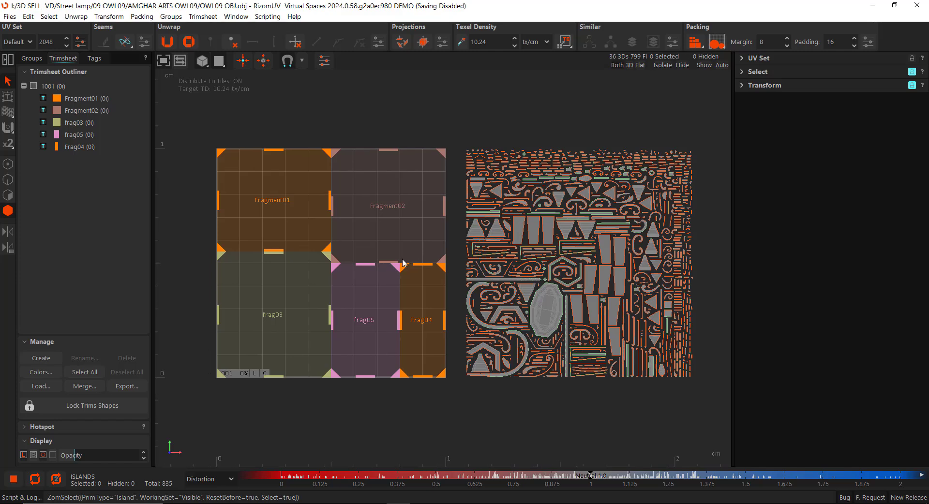
{"action": "key", "text": "ctrl+a"}
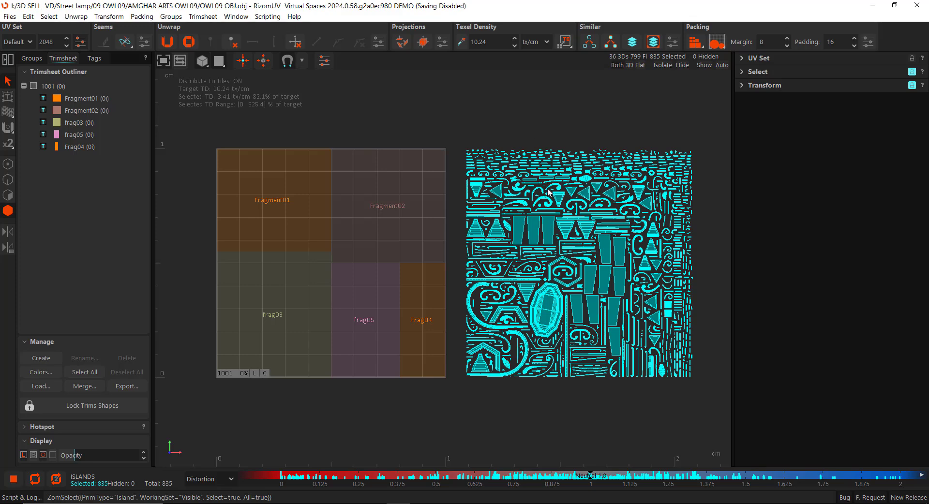
{"action": "key", "text": "h"}
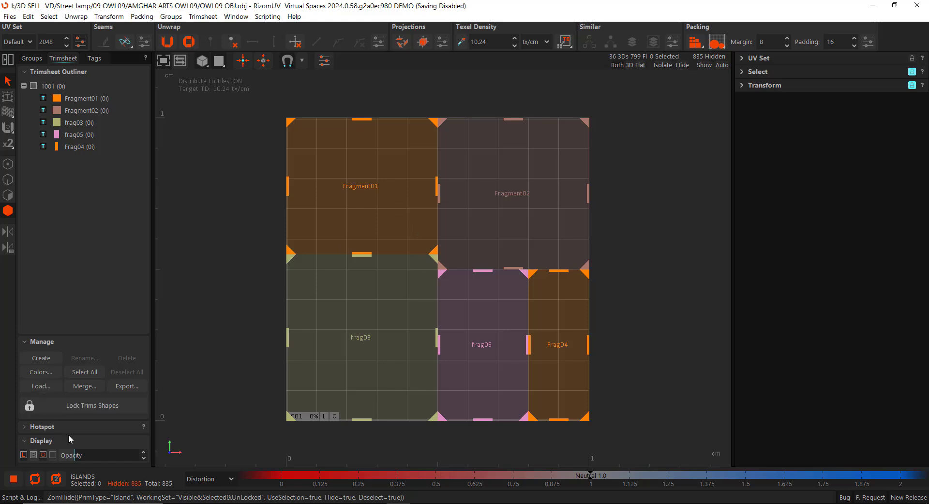
- Raise the trim display opacity to 1 and try to export the trims as 01.svg to the desktop
{"action": "left_click_drag", "start_coordinate": [84, 457], "coordinate": [145, 457]}
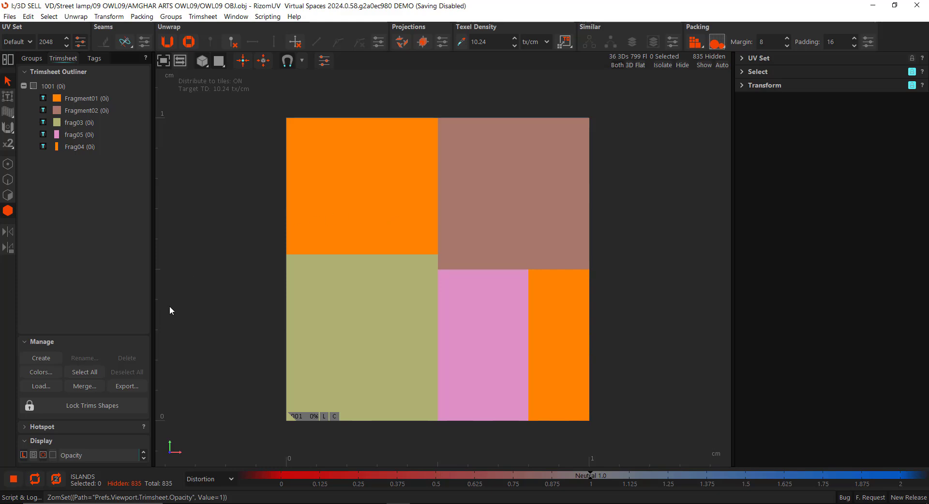
{"action": "left_click", "coordinate": [127, 386]}
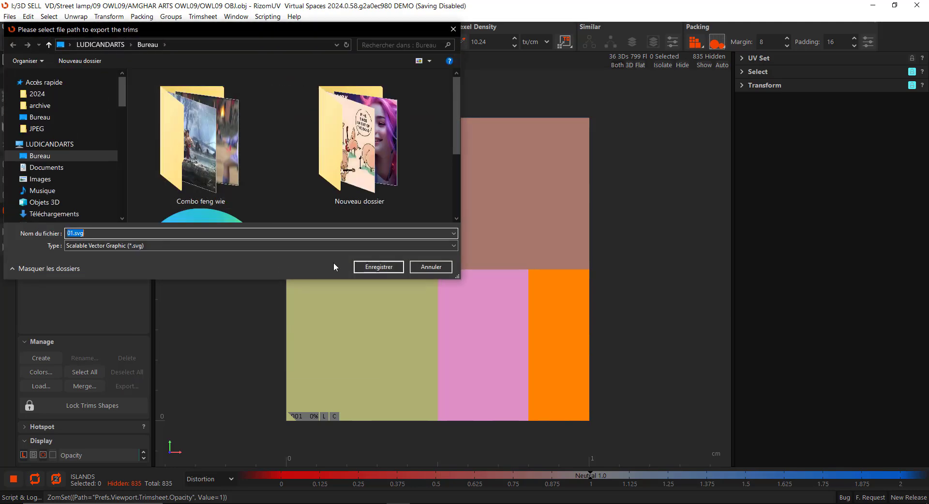
{"action": "left_click", "coordinate": [372, 267]}
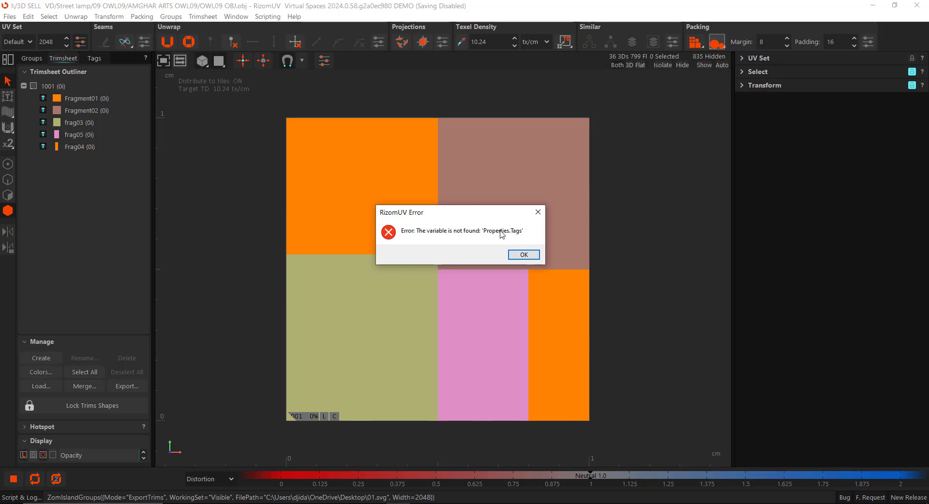
{"action": "left_click", "coordinate": [524, 255]}
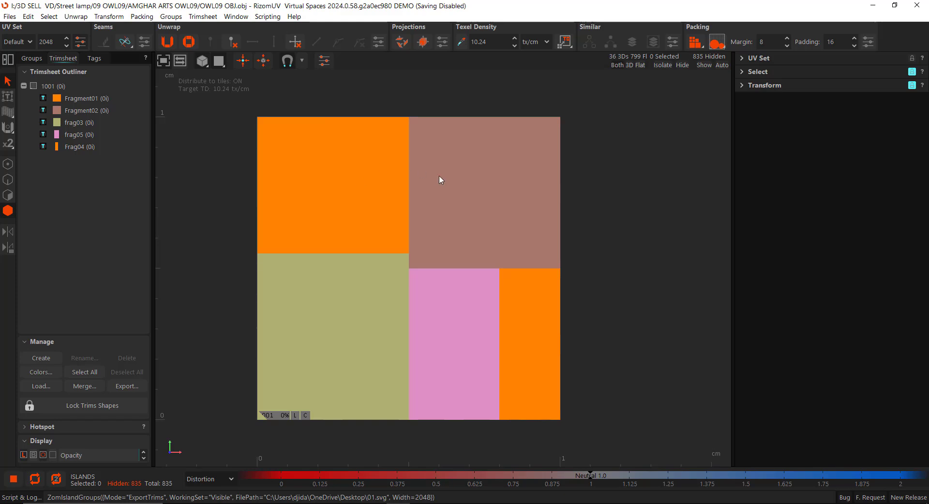
- Lower the trim display opacity until the trims are only faintly tinted
{"action": "left_click", "coordinate": [527, 333]}
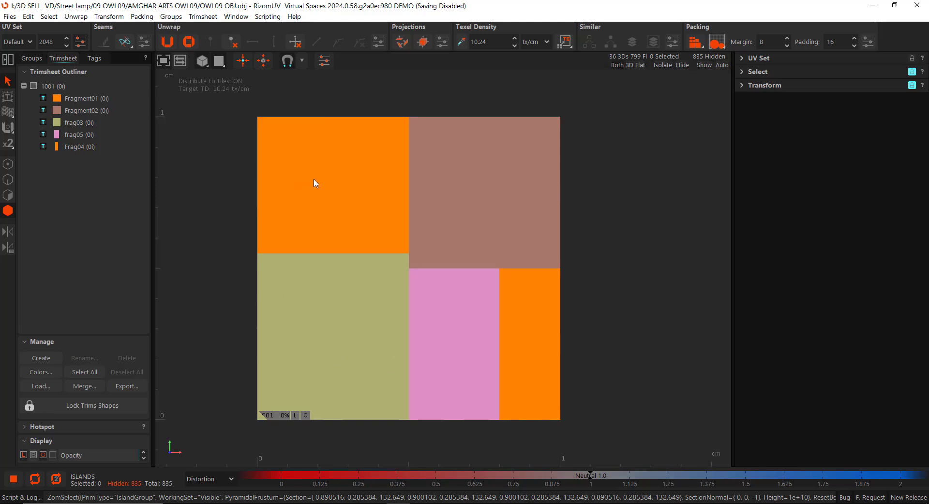
{"action": "left_click_drag", "start_coordinate": [130, 455], "coordinate": [71, 455]}
- Create a tag named Briques and assign it to the Fragment01 trim
{"action": "left_click", "coordinate": [332, 186]}
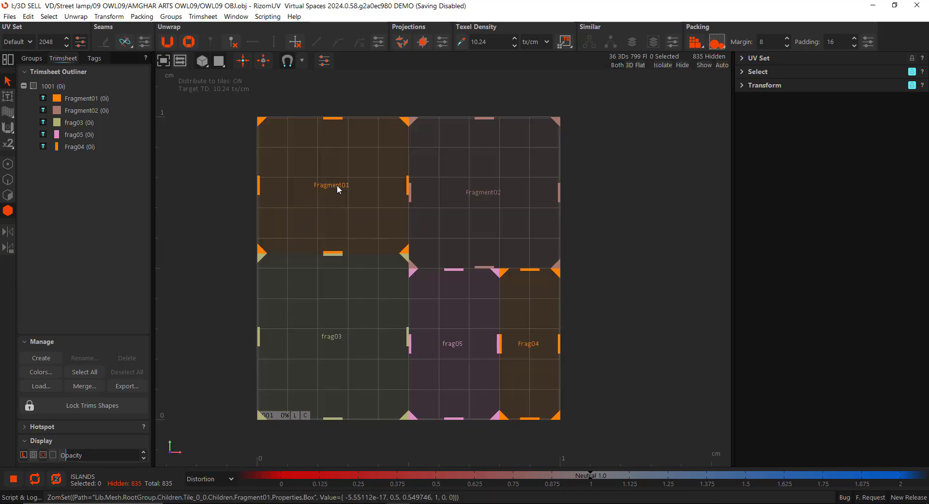
{"action": "left_click", "coordinate": [90, 59]}
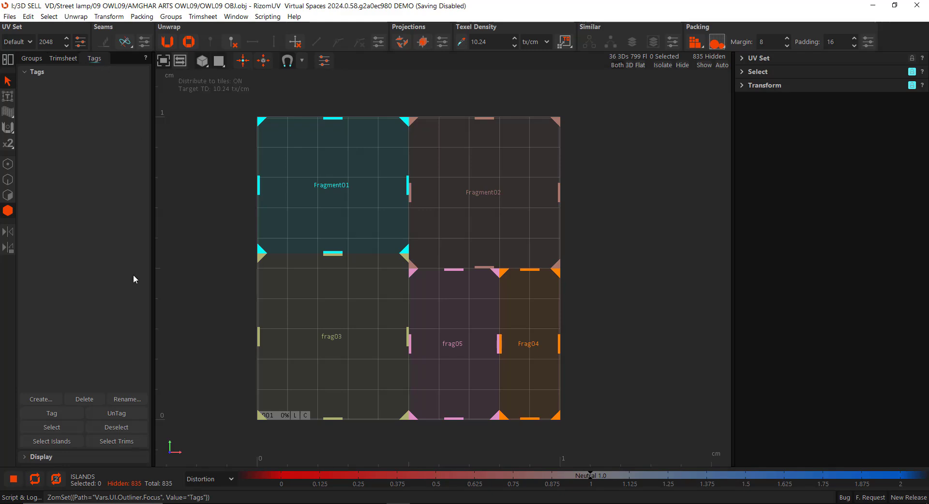
{"action": "left_click", "coordinate": [46, 399]}
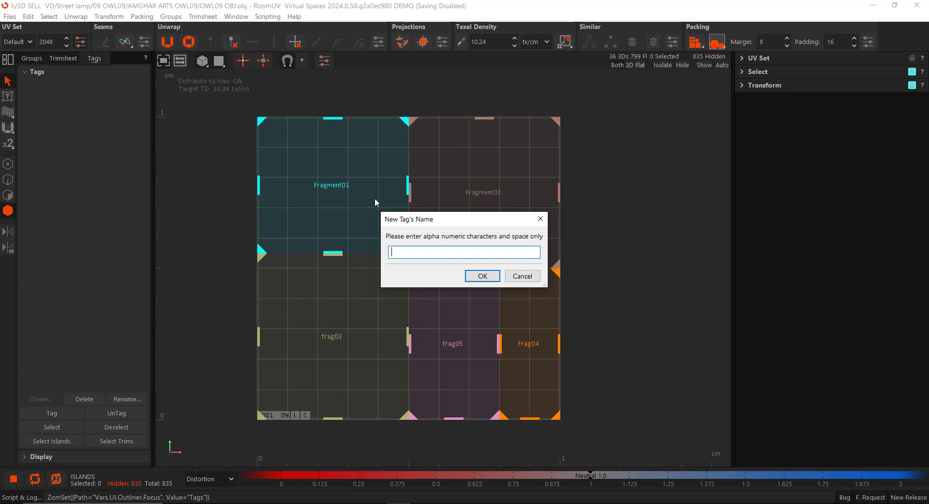
{"action": "type", "text": "Briques"}
{"action": "key", "text": "Return"}
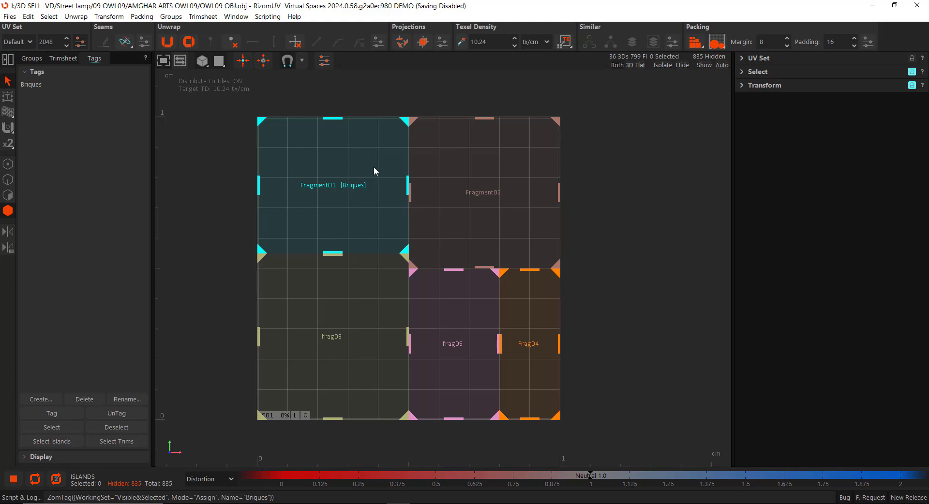
- Create a tag named Motis and assign it to the Fragment02 trim
{"action": "left_click", "coordinate": [474, 194]}
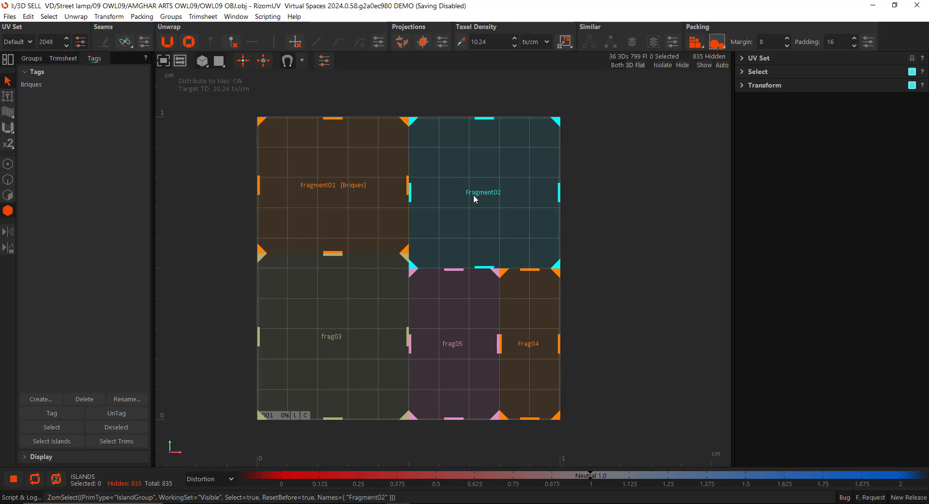
{"action": "left_click", "coordinate": [41, 398]}
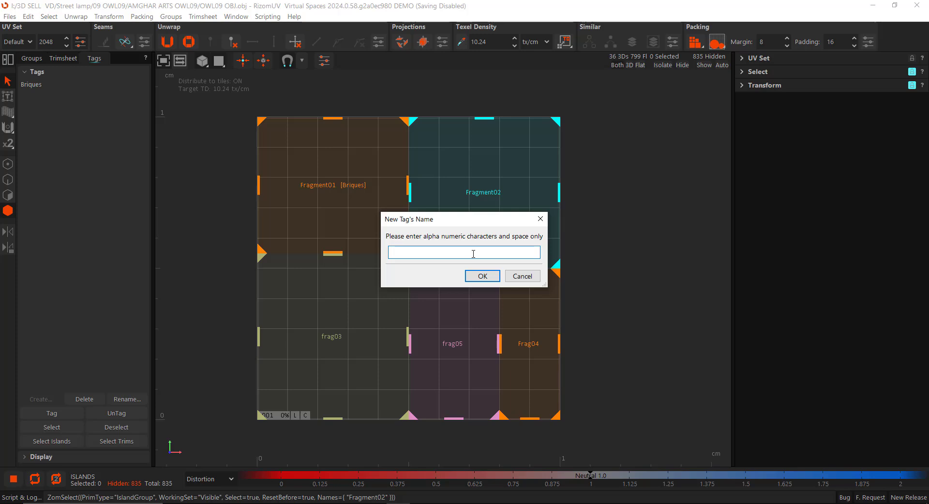
{"action": "type", "text": "Motis"}
{"action": "key", "text": "Return"}
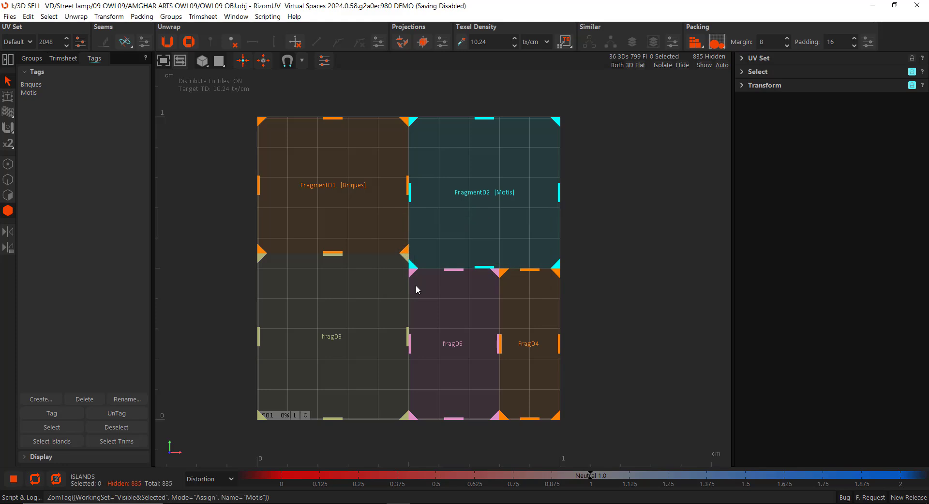
- Create a tag named Bois and assign it to the frag03 trim
{"action": "left_click", "coordinate": [333, 335]}
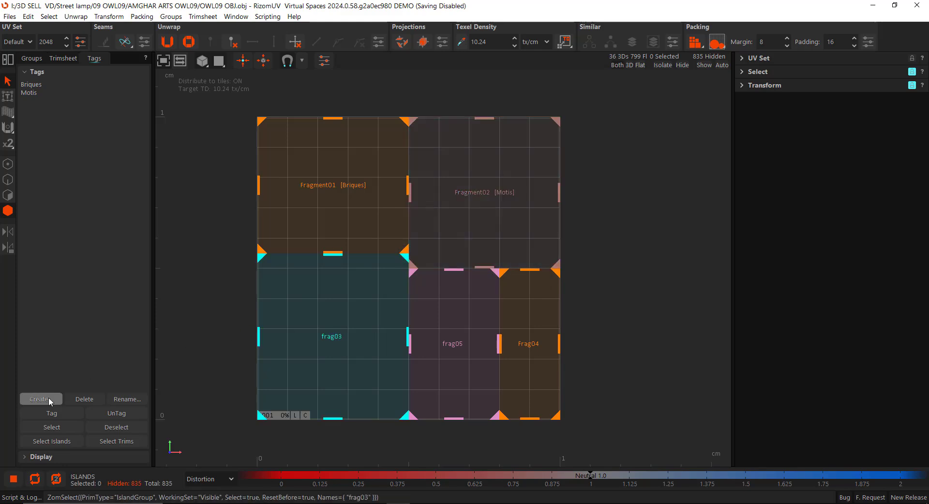
{"action": "left_click", "coordinate": [40, 399]}
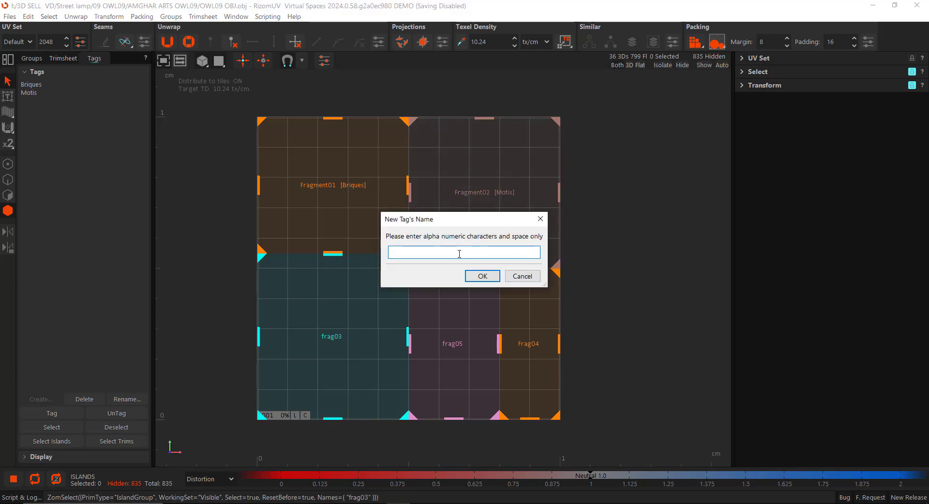
{"action": "type", "text": "Bois"}
{"action": "key", "text": "Return"}
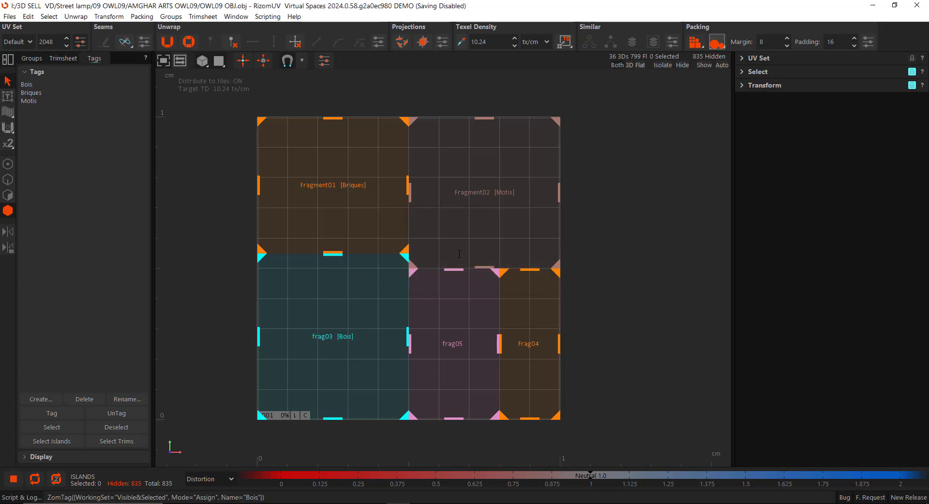
- Create a tag named Tuiles and assign it to the frag05 trim
{"action": "left_click", "coordinate": [451, 350]}
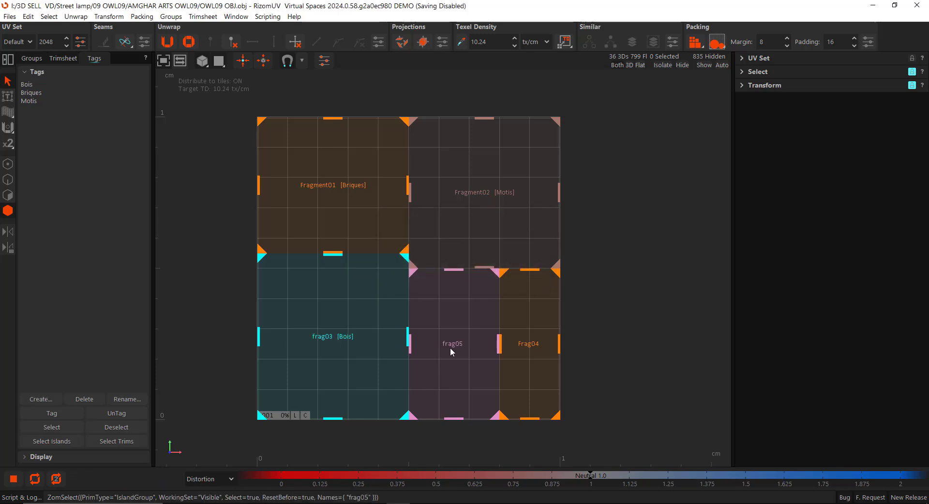
{"action": "left_click", "coordinate": [41, 399]}
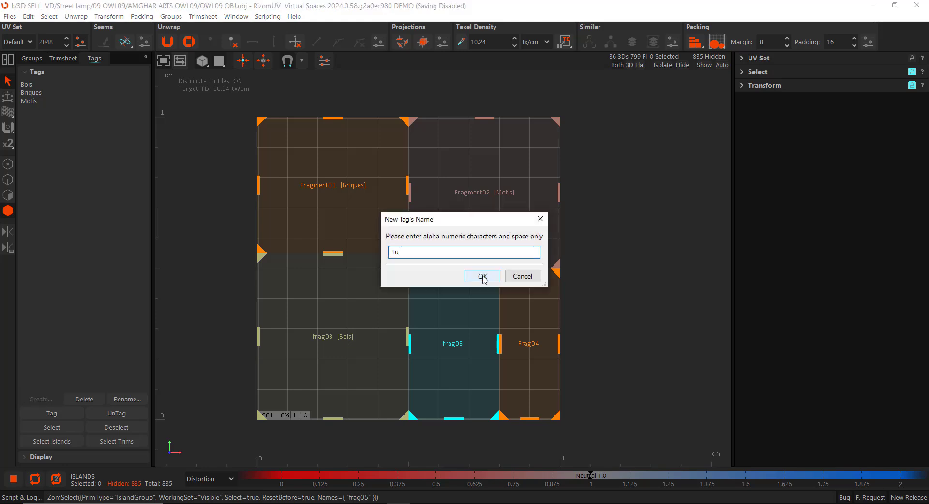
{"action": "type", "text": "Tuiles"}
{"action": "left_click", "coordinate": [482, 277]}
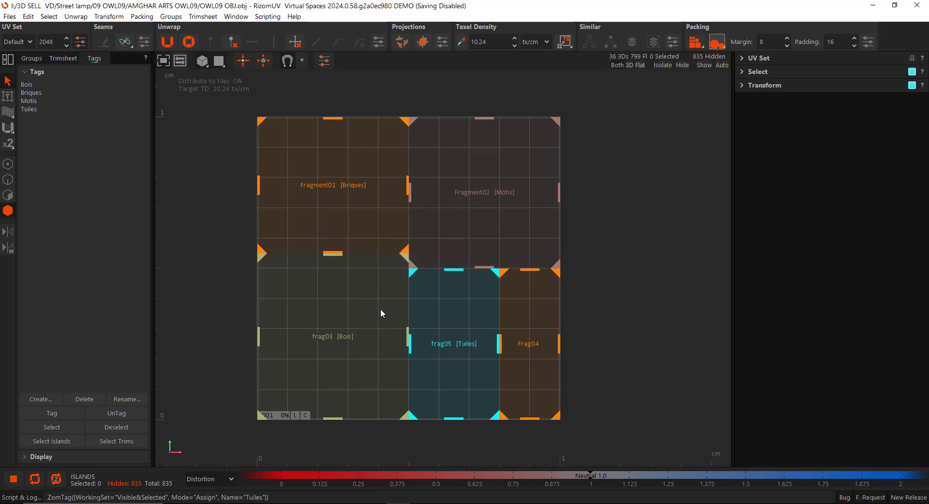
- Create a tag named Métal and assign it to the Frag04 trim
{"action": "left_click", "coordinate": [527, 345]}
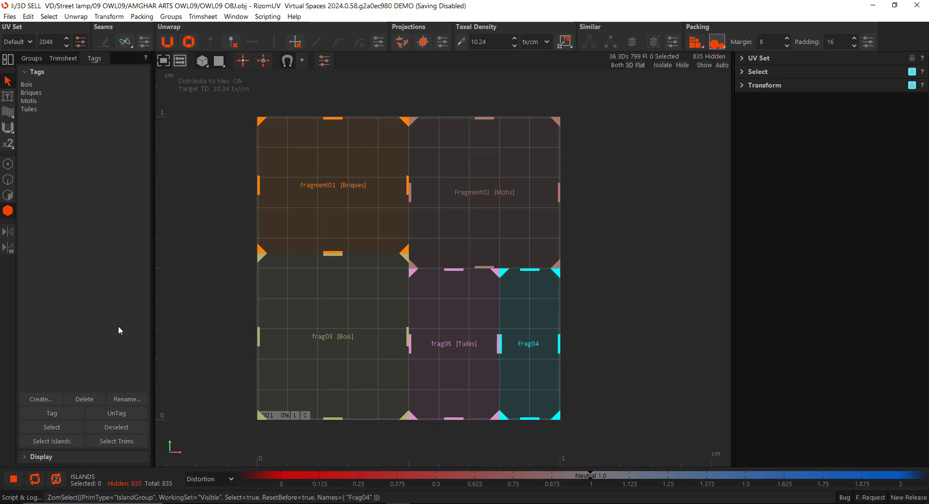
{"action": "left_click", "coordinate": [31, 400]}
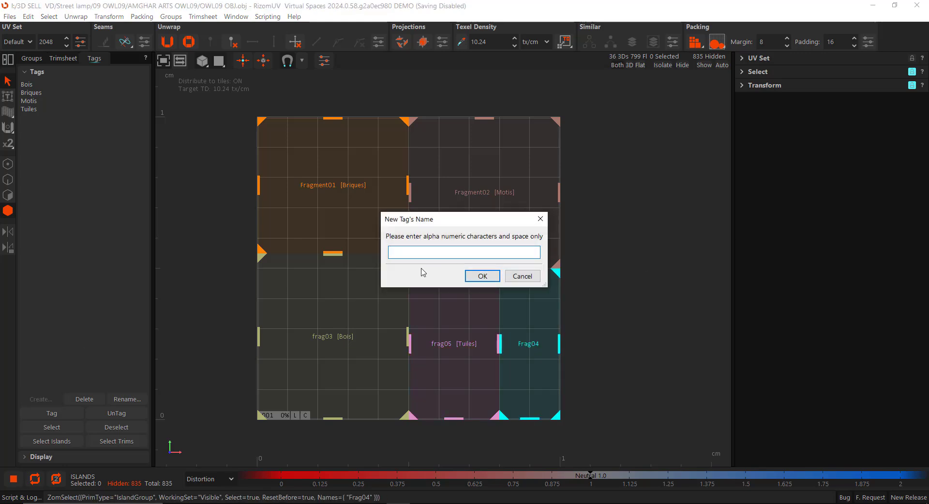
{"action": "type", "text": "Me"}
{"action": "key", "text": "Return"}
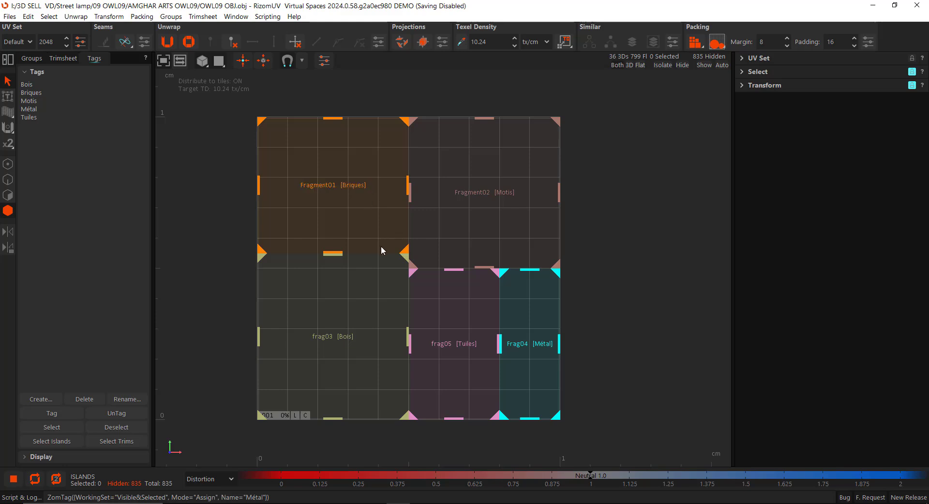
- Export the tagged trims as 01.svg to the desktop
{"action": "left_click", "coordinate": [63, 62]}
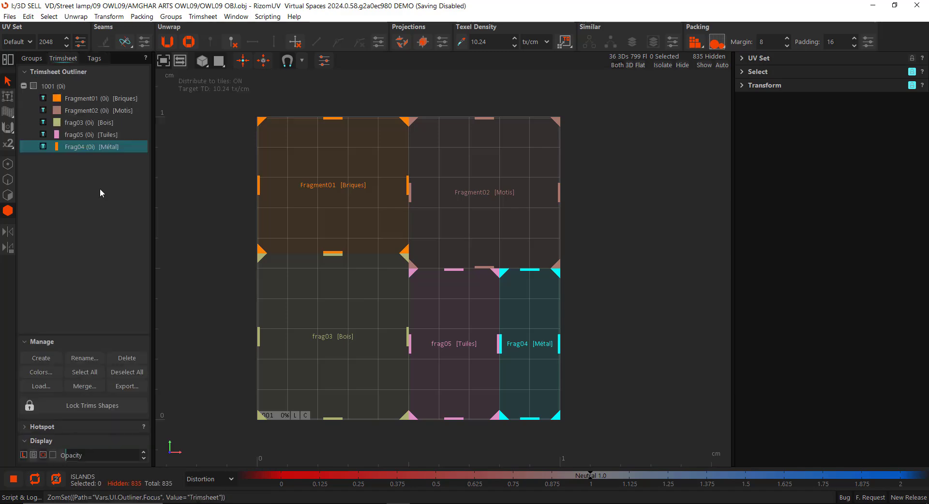
{"action": "left_click", "coordinate": [126, 386]}
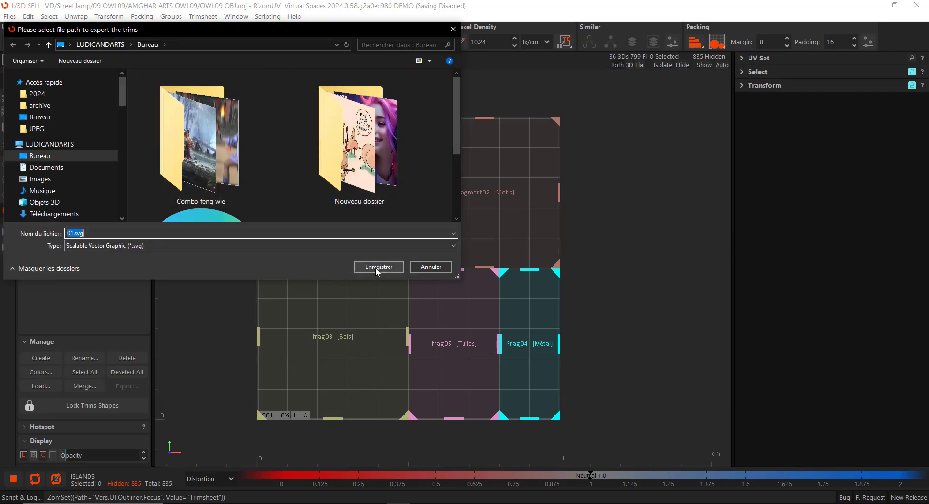
{"action": "left_click", "coordinate": [378, 267]}
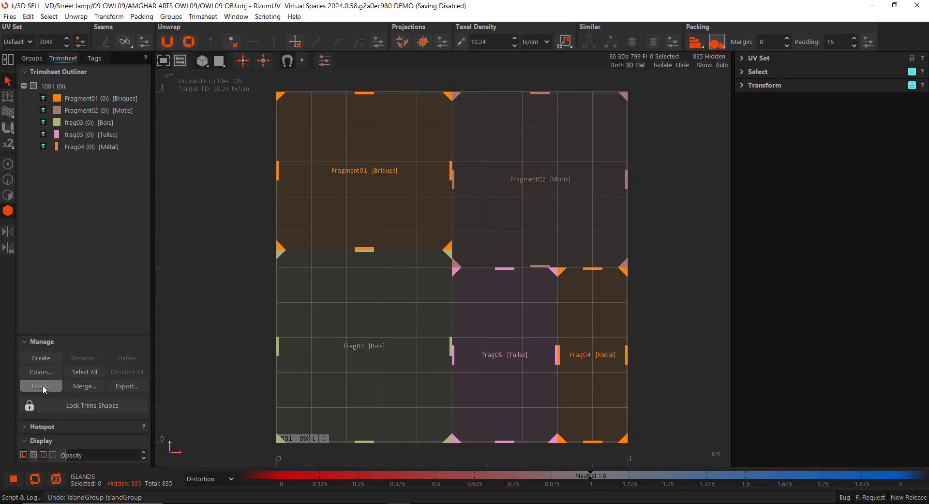
- Check the trim loading dialog without loading anything, and export all five trims over 01.svg on the desktop
{"action": "left_click", "coordinate": [43, 387]}
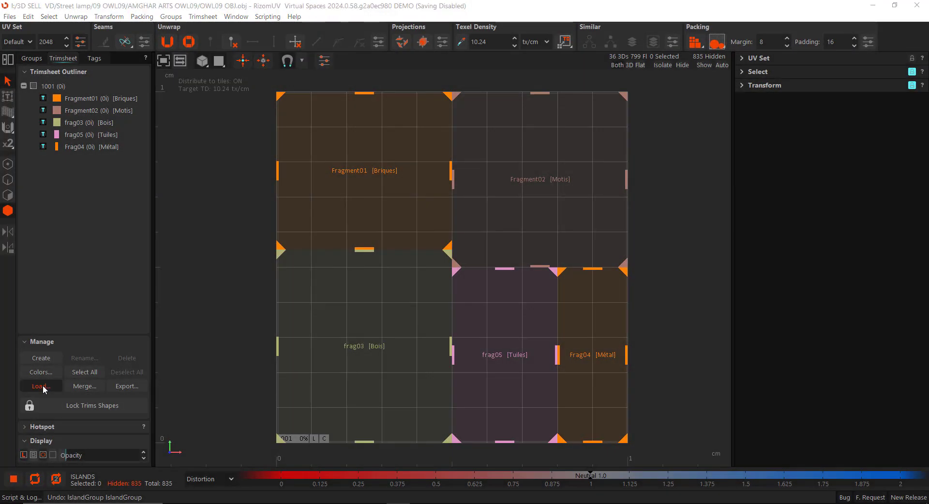
{"action": "left_click", "coordinate": [430, 267]}
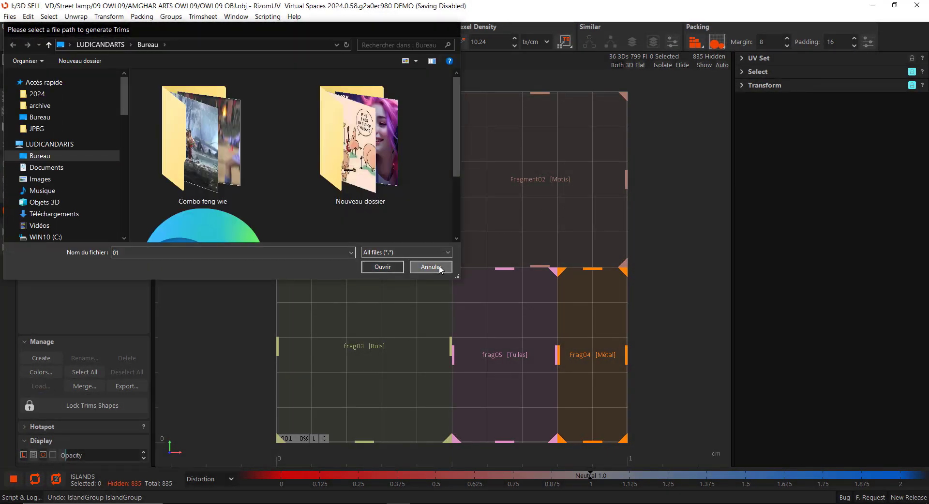
{"action": "left_click", "coordinate": [140, 387]}
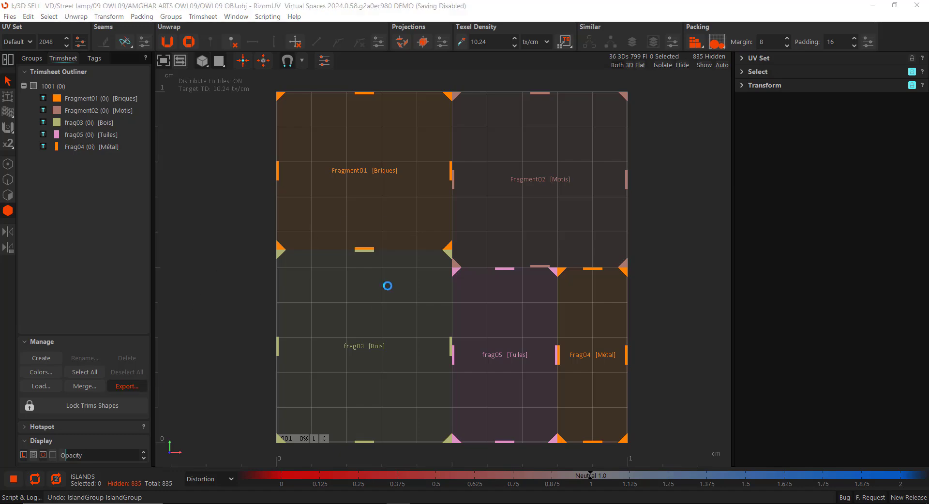
{"action": "scroll", "coordinate": [258, 185], "scroll_direction": "down", "scroll_amount": 3}
{"action": "double_click", "coordinate": [201, 191]}
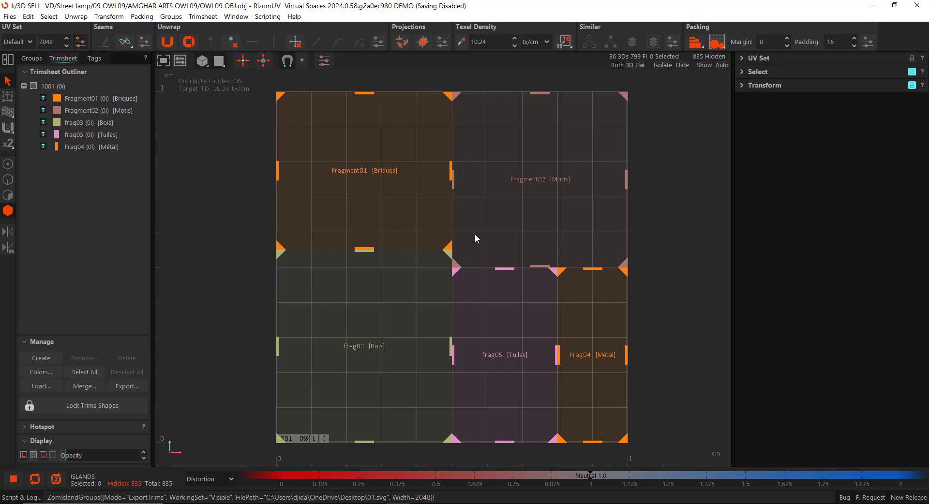
- Delete the frag03, frag05 and Frag04 trims from tile 1001
{"action": "left_click", "coordinate": [366, 346]}
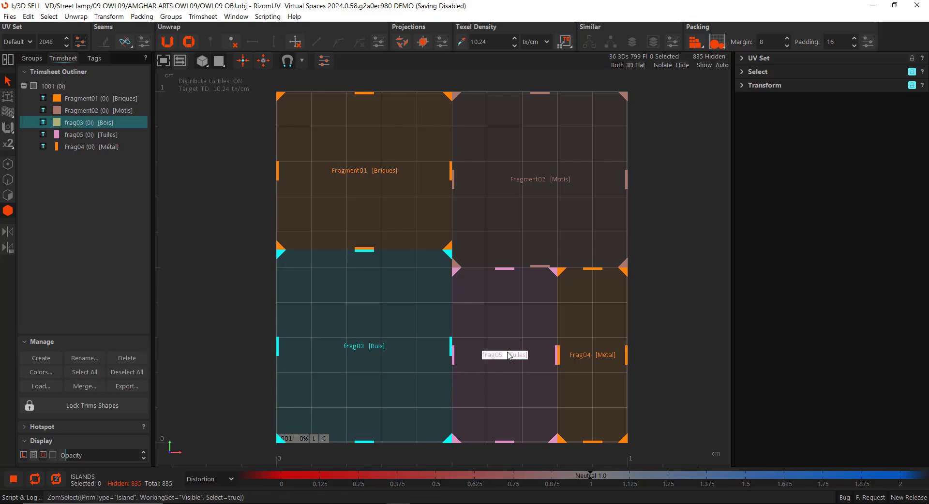
{"action": "left_click", "coordinate": [506, 354], "text": "shift"}
{"action": "left_click", "coordinate": [590, 357], "text": "shift"}
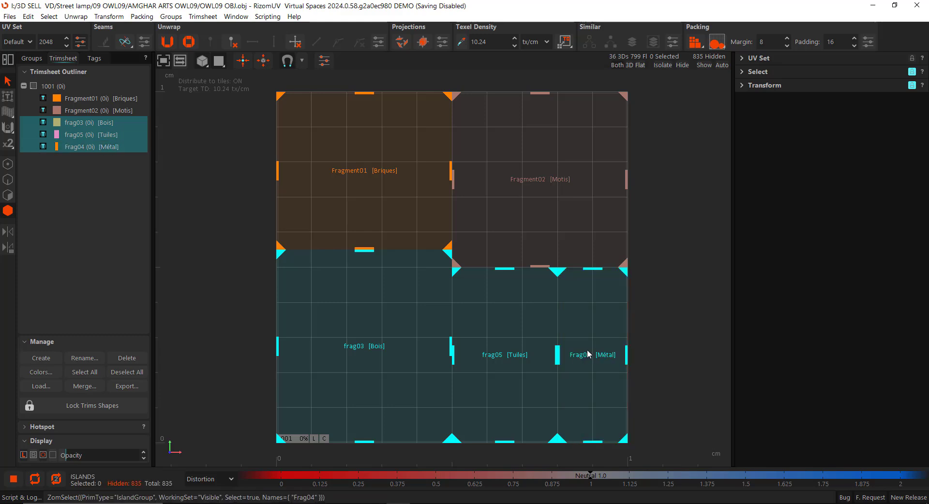
{"action": "key", "text": "Delete"}
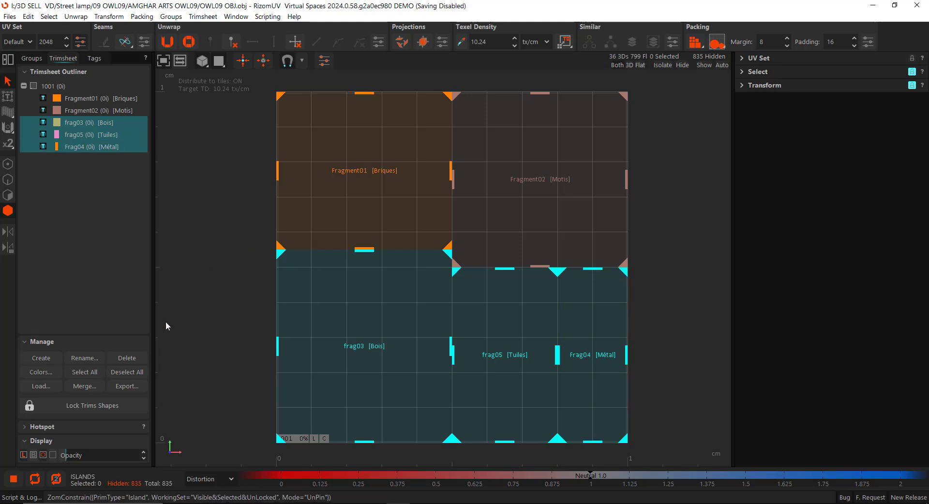
{"action": "left_click", "coordinate": [115, 360]}
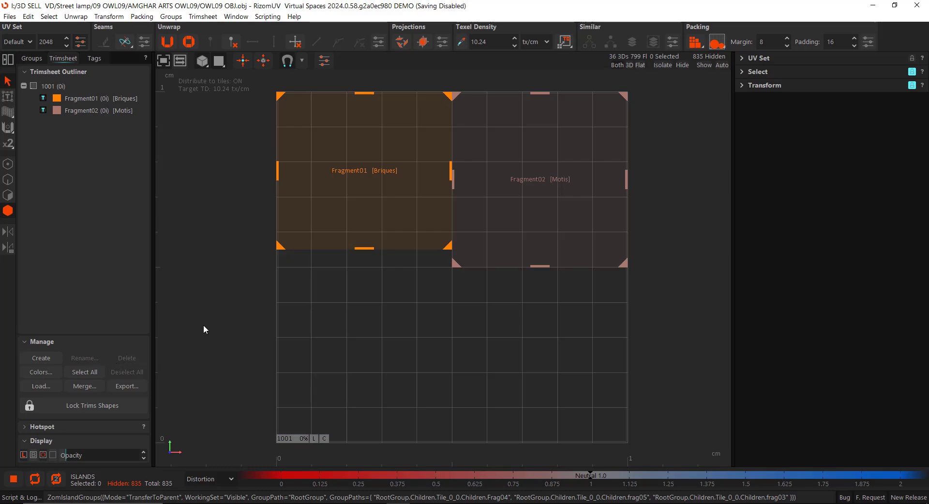
- Export the remaining Fragment01 and Fragment02 trims over an existing file, and undo the deletion of the other three trims
{"action": "left_click", "coordinate": [138, 385]}
{"action": "double_click", "coordinate": [232, 154]}
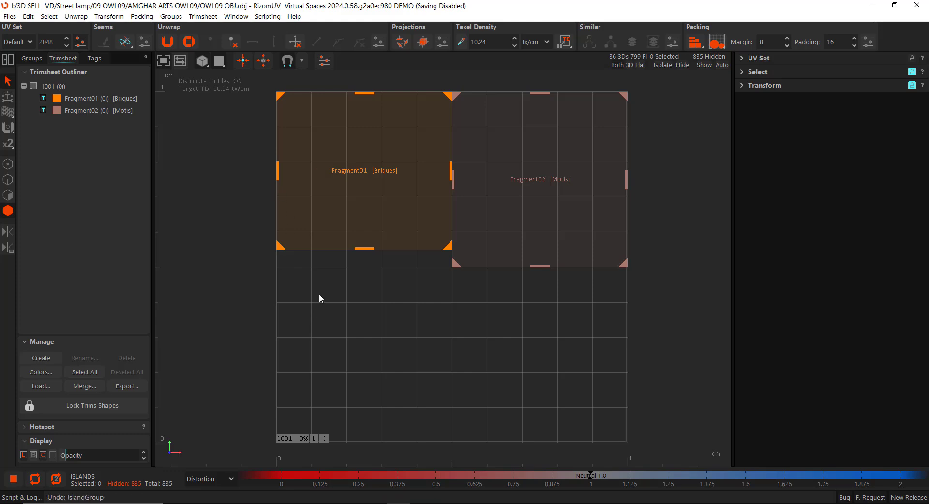
{"action": "key", "text": "ctrl+z"}
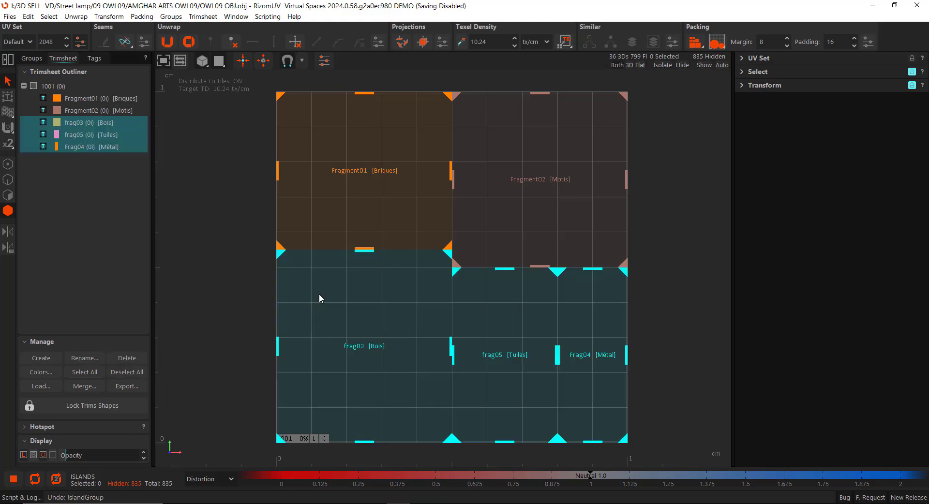
- Delete the Fragment01 and Fragment02 trims, leaving frag03, frag05 and Frag04 in tile 1001
{"action": "left_click", "coordinate": [387, 171]}
{"action": "left_click", "coordinate": [527, 180], "text": "shift"}
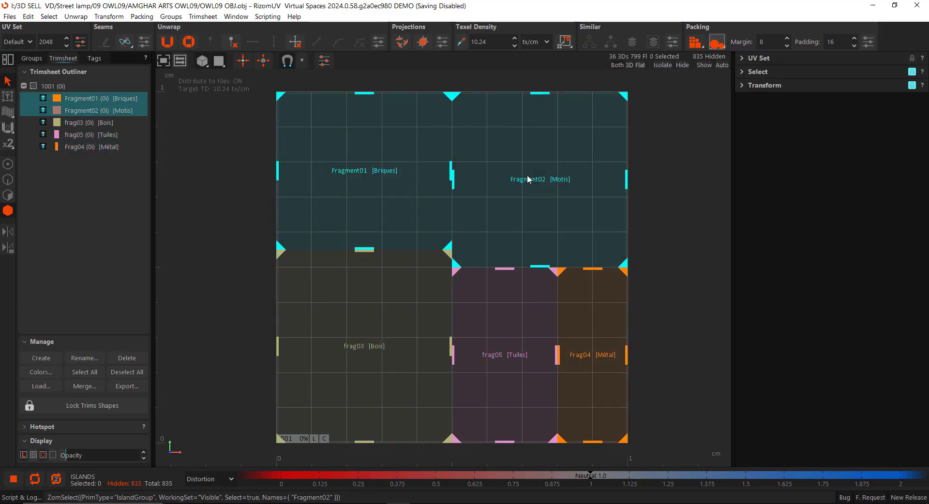
{"action": "left_click", "coordinate": [122, 358]}
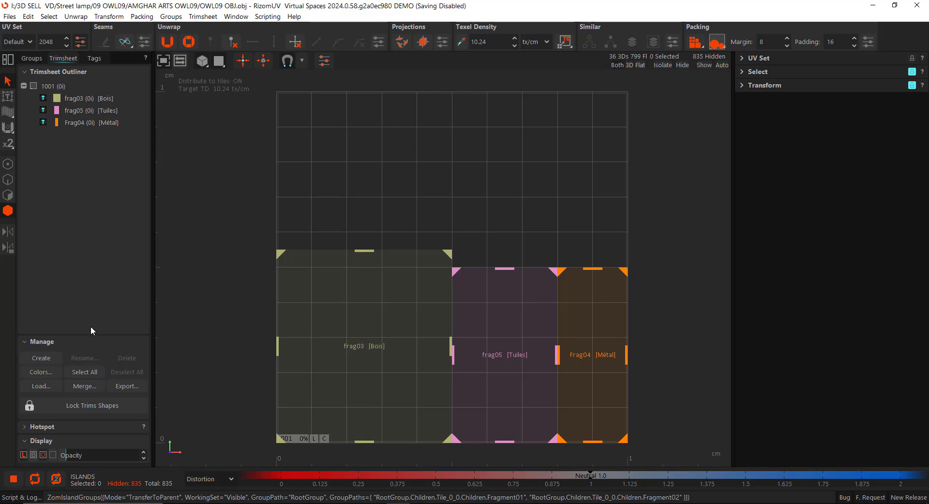
- Merge the trims from the previously exported file into the current trimsheet
{"action": "left_click", "coordinate": [82, 390]}
{"action": "scroll", "coordinate": [408, 144], "scroll_direction": "down", "scroll_amount": 3}
{"action": "double_click", "coordinate": [210, 175]}
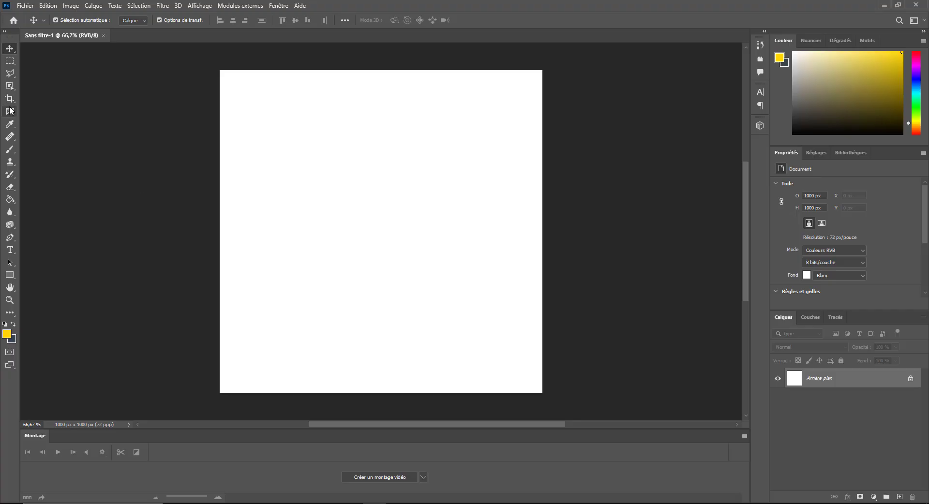
- In Photoshop, draw a blue rectangle about 1000 by 147 px across the canvas's upper edge
{"action": "right_click", "coordinate": [10, 274]}
{"action": "left_click", "coordinate": [53, 274]}
{"action": "left_click_drag", "start_coordinate": [220, 69], "coordinate": [542, 117]}
{"action": "left_click", "coordinate": [799, 305]}
{"action": "left_click", "coordinate": [10, 48]}
{"action": "left_click_drag", "start_coordinate": [380, 69], "coordinate": [381, 70]}
{"action": "left_click", "coordinate": [556, 20]}
- Duplicate the blue band downward into yellow and green bands and a brown one stretched to about 224% height
{"action": "left_click", "coordinate": [811, 254]}
{"action": "left_click_drag", "start_coordinate": [416, 95], "coordinate": [381, 320], "text": "alt"}
{"action": "left_click", "coordinate": [799, 306]}
{"action": "left_click", "coordinate": [811, 254]}
{"action": "left_click", "coordinate": [782, 306]}
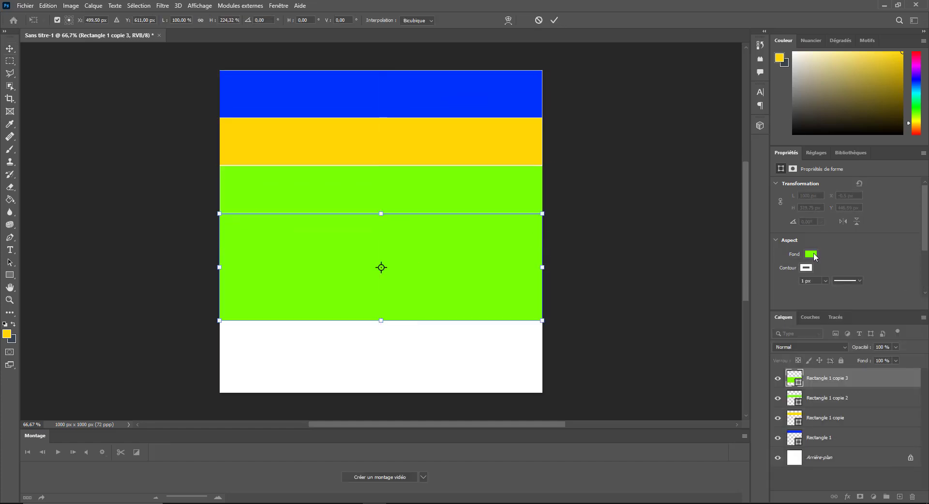
{"action": "left_click", "coordinate": [555, 20]}
{"action": "left_click", "coordinate": [810, 254]}
{"action": "left_click", "coordinate": [870, 305]}
- Duplicate the brown band into the canvas's lower-right corner, scale it to about 54% width and 68% height, and fill it red
{"action": "left_click_drag", "start_coordinate": [348, 277], "coordinate": [349, 382], "text": "alt"}
{"action": "left_click_drag", "start_coordinate": [219, 373], "coordinate": [369, 357]}
{"action": "scroll", "coordinate": [387, 359], "scroll_direction": "down", "scroll_amount": 2}
{"action": "left_click_drag", "start_coordinate": [455, 379], "coordinate": [455, 347]}
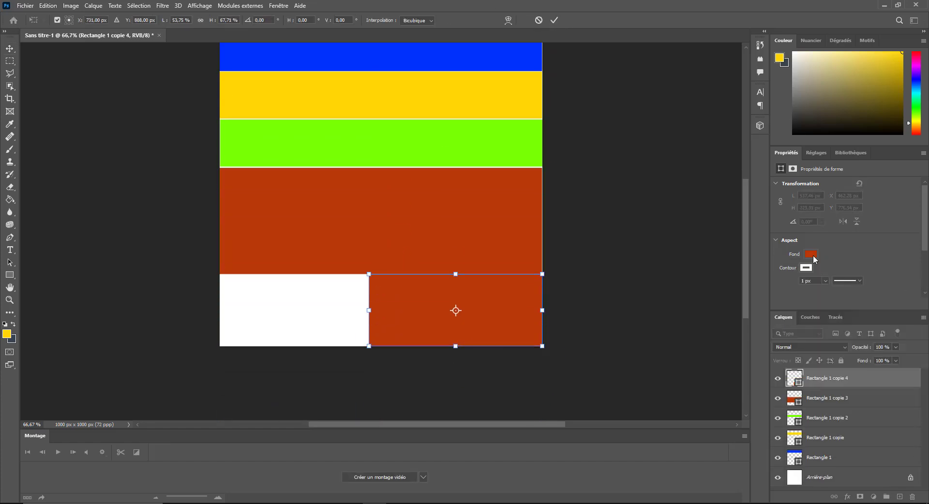
{"action": "left_click", "coordinate": [555, 20]}
{"action": "left_click", "coordinate": [810, 254]}
{"action": "left_click", "coordinate": [851, 306]}
- Remove the outline from all five rectangle layers at once
{"action": "scroll", "coordinate": [383, 232], "scroll_direction": "down", "scroll_amount": 3, "text": "alt"}
{"action": "left_click_drag", "start_coordinate": [386, 234], "coordinate": [399, 253]}
{"action": "left_click", "coordinate": [448, 258]}
{"action": "scroll", "coordinate": [464, 257], "scroll_direction": "up", "scroll_amount": 8, "text": "alt"}
{"action": "scroll", "coordinate": [469, 254], "scroll_direction": "down", "scroll_amount": 7, "text": "alt"}
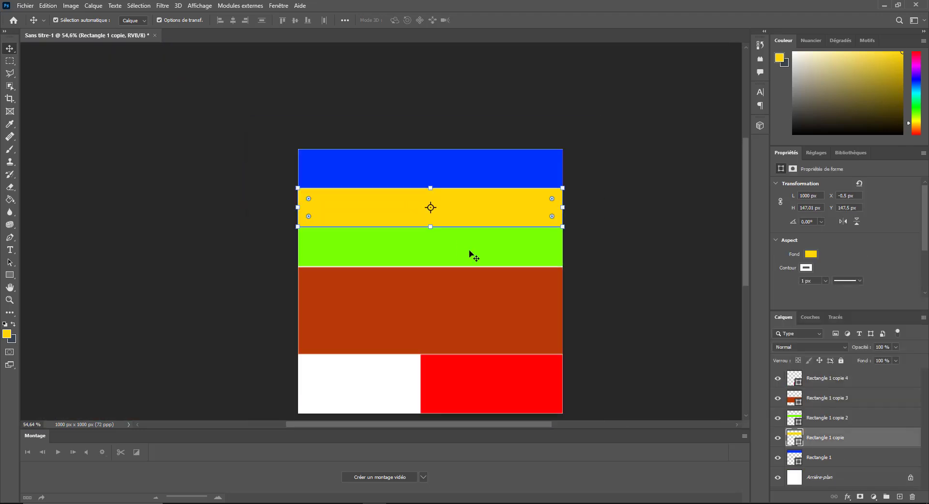
{"action": "left_click", "coordinate": [828, 457]}
{"action": "left_click", "coordinate": [827, 378], "text": "shift"}
{"action": "left_click", "coordinate": [805, 268]}
{"action": "left_click", "coordinate": [780, 285]}
{"action": "left_click", "coordinate": [629, 252]}
- Stretch the green band upward to about 151 px high so it meets the yellow band, and clear the selection
{"action": "scroll", "coordinate": [467, 238], "scroll_direction": "up", "scroll_amount": 3, "text": "alt"}
{"action": "left_click", "coordinate": [411, 227]}
{"action": "scroll", "coordinate": [396, 238], "scroll_direction": "up", "scroll_amount": 6, "text": "alt"}
{"action": "left_click_drag", "start_coordinate": [403, 144], "coordinate": [403, 140]}
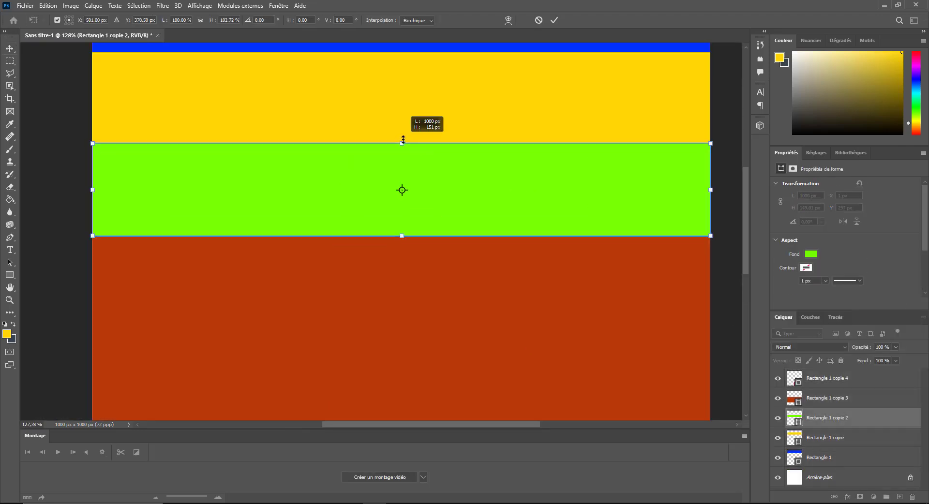
{"action": "scroll", "coordinate": [479, 250], "scroll_direction": "down", "scroll_amount": 7, "text": "alt"}
{"action": "left_click_drag", "start_coordinate": [501, 298], "coordinate": [436, 266]}
{"action": "left_click", "coordinate": [559, 286]}
{"action": "left_click", "coordinate": [560, 286]}
{"action": "scroll", "coordinate": [370, 215], "scroll_direction": "down", "scroll_amount": 2, "text": "alt"}
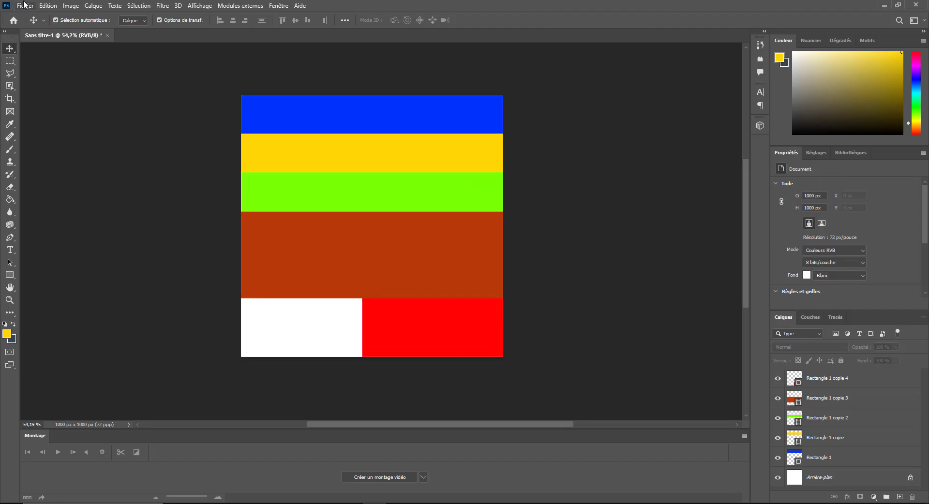
- Start exporting the finished color-block artwork
{"action": "left_click", "coordinate": [24, 6]}
{"action": "mouse_move", "coordinate": [58, 172]}
{"action": "left_click", "coordinate": [168, 184]}
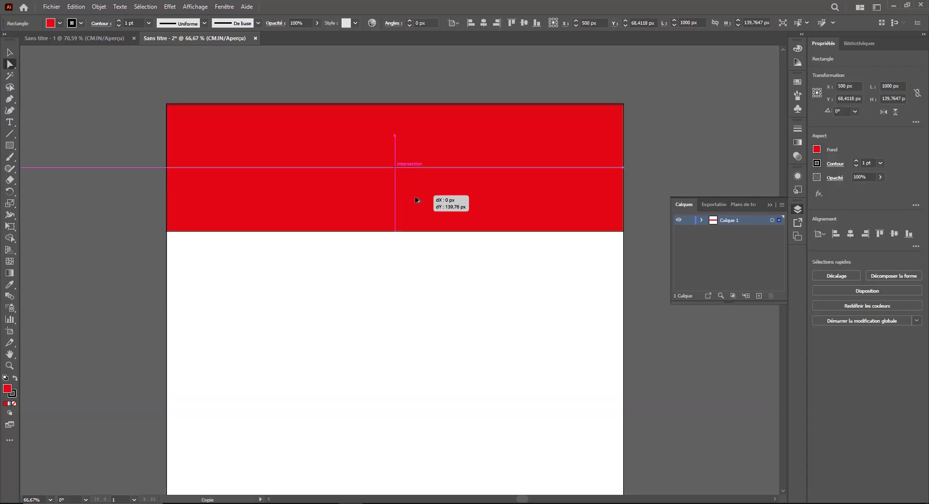
- Stack further copies of the full-width band below the red one, down to a second blue band, and fill the second band brown
{"action": "left_click_drag", "start_coordinate": [422, 179], "coordinate": [385, 369], "text": "alt"}
{"action": "left_click", "coordinate": [358, 291]}
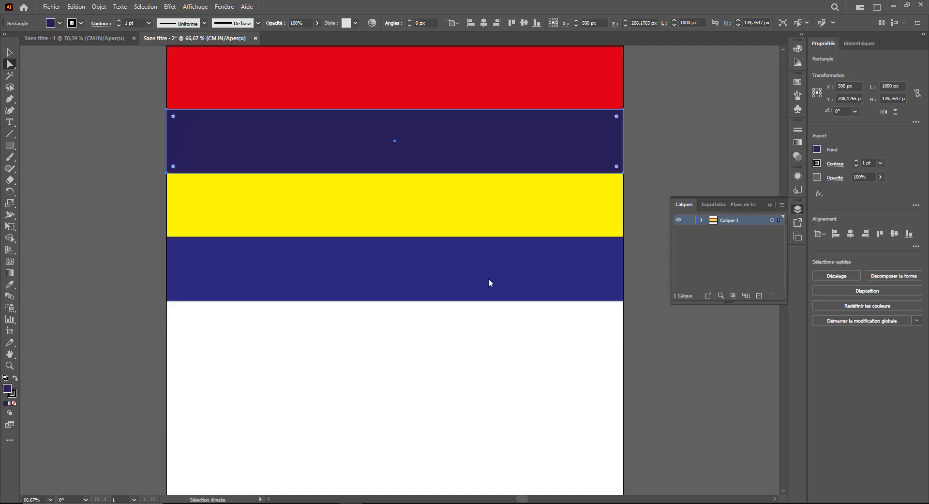
{"action": "left_click", "coordinate": [817, 149]}
{"action": "left_click", "coordinate": [749, 197]}
{"action": "scroll", "coordinate": [128, 245], "scroll_direction": "down", "scroll_amount": 3}
{"action": "left_click_drag", "start_coordinate": [293, 208], "coordinate": [292, 271], "text": "alt"}
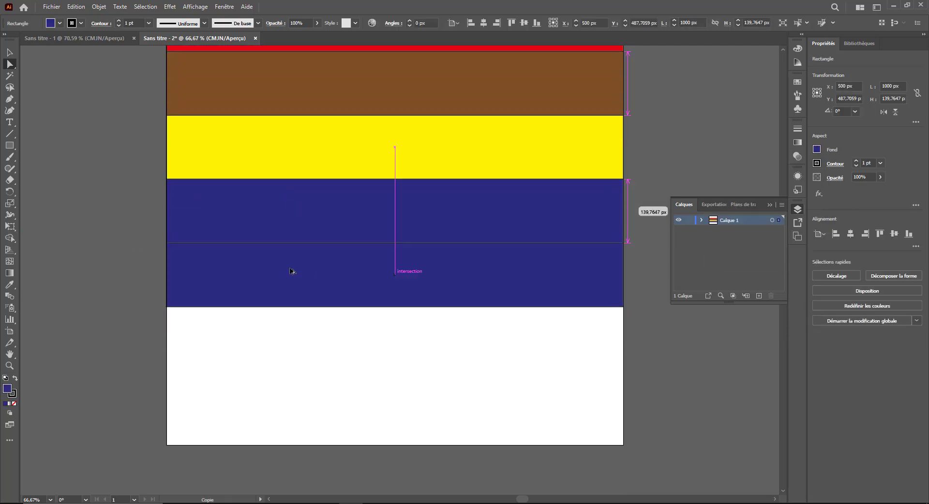
{"action": "left_click_drag", "start_coordinate": [167, 307], "coordinate": [190, 310]}
{"action": "left_click_drag", "start_coordinate": [646, 247], "coordinate": [623, 242]}
{"action": "left_click_drag", "start_coordinate": [166, 307], "coordinate": [171, 313], "text": "alt"}
{"action": "left_click_drag", "start_coordinate": [271, 270], "coordinate": [313, 354], "text": "alt"}
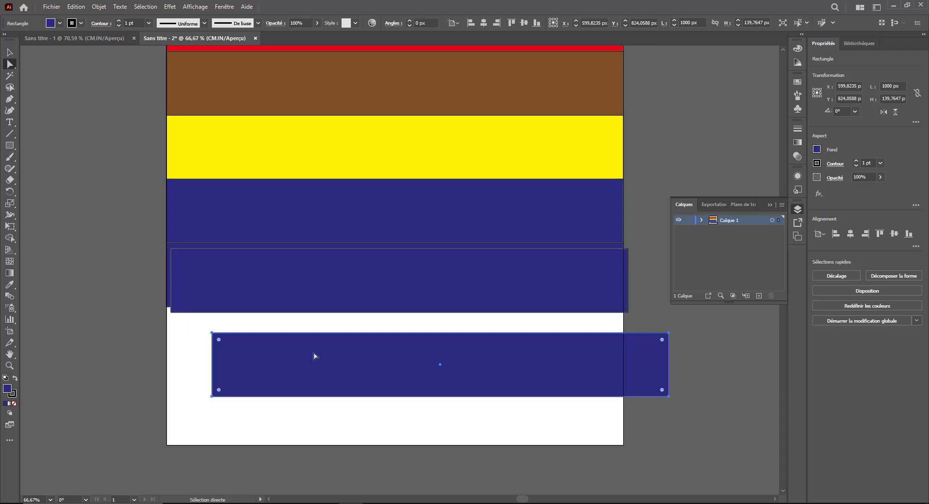
{"action": "key", "text": "ctrl+z"}
{"action": "key", "text": "ctrl+z"}
- Resize the lowest blue band into a lower-right block about 594 by 442 px and duplicate it to fill the artboard's lower-left corner
{"action": "left_click", "coordinate": [8, 51]}
{"action": "left_click_drag", "start_coordinate": [166, 307], "coordinate": [353, 446]}
{"action": "left_click_drag", "start_coordinate": [439, 329], "coordinate": [170, 327], "text": "alt"}
{"action": "left_click_drag", "start_coordinate": [83, 443], "coordinate": [164, 446]}
{"action": "left_click_drag", "start_coordinate": [165, 240], "coordinate": [166, 243]}
{"action": "left_click_drag", "start_coordinate": [354, 344], "coordinate": [353, 344]}
- Fill the lower-left block with grey-brown and the lower-right block with green
{"action": "left_click", "coordinate": [816, 150]}
{"action": "left_click", "coordinate": [772, 198]}
{"action": "left_click", "coordinate": [739, 198]}
{"action": "left_click", "coordinate": [484, 309]}
{"action": "left_click", "coordinate": [817, 149]}
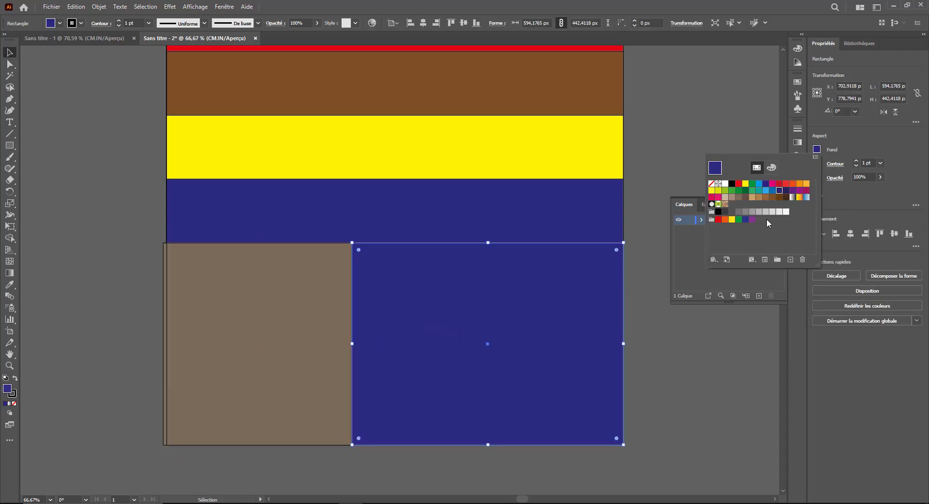
{"action": "left_click", "coordinate": [738, 191]}
- Align the grey-brown block's outer edge with the artboard's left edge and clear the selection
{"action": "scroll", "coordinate": [474, 195], "scroll_direction": "down", "scroll_amount": 2, "text": "alt"}
{"action": "scroll", "coordinate": [426, 222], "scroll_direction": "up", "scroll_amount": 2, "text": "alt"}
{"action": "left_click", "coordinate": [213, 322]}
{"action": "left_click_drag", "start_coordinate": [207, 321], "coordinate": [210, 321]}
{"action": "left_click", "coordinate": [145, 319]}
{"action": "scroll", "coordinate": [145, 319], "scroll_direction": "down", "scroll_amount": 1, "text": "alt"}
{"action": "left_click_drag", "start_coordinate": [282, 209], "coordinate": [326, 240]}
- Save the artwork as the Illustrator file "Sans titre - 2.ai"
{"action": "left_click", "coordinate": [51, 6]}
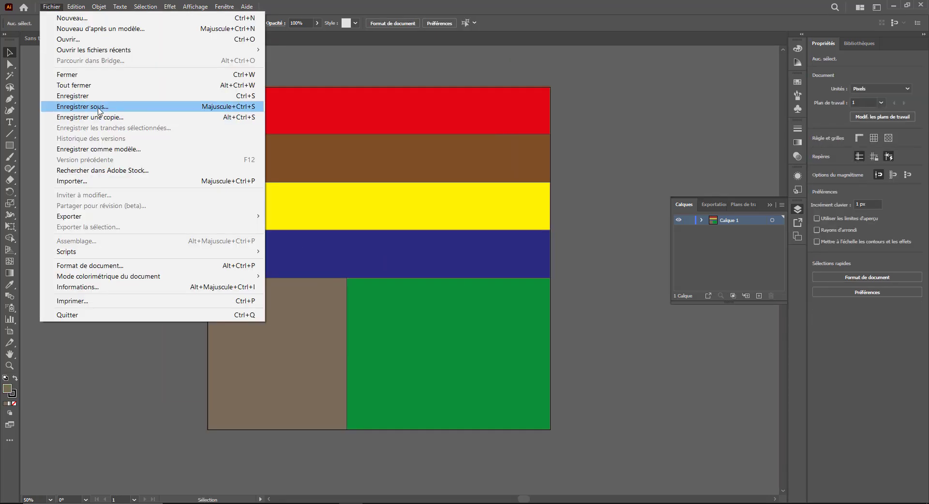
{"action": "left_click", "coordinate": [96, 106]}
{"action": "left_click", "coordinate": [379, 303]}
- Export the artwork as a BMP image in Windows format with 32-bit depth
{"action": "left_click", "coordinate": [52, 7]}
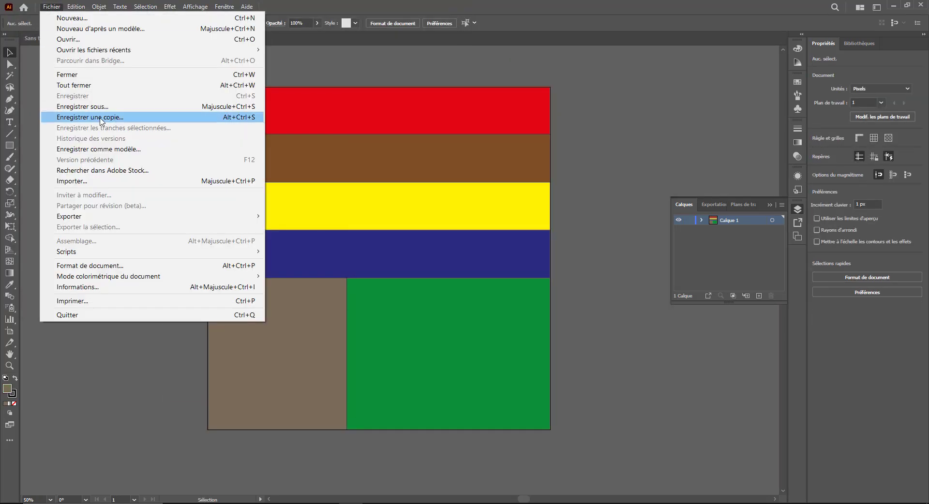
{"action": "mouse_move", "coordinate": [58, 214]}
{"action": "left_click", "coordinate": [291, 227]}
{"action": "left_click", "coordinate": [212, 224]}
{"action": "left_click", "coordinate": [212, 245]}
{"action": "left_click", "coordinate": [381, 299]}
{"action": "left_click", "coordinate": [531, 146]}
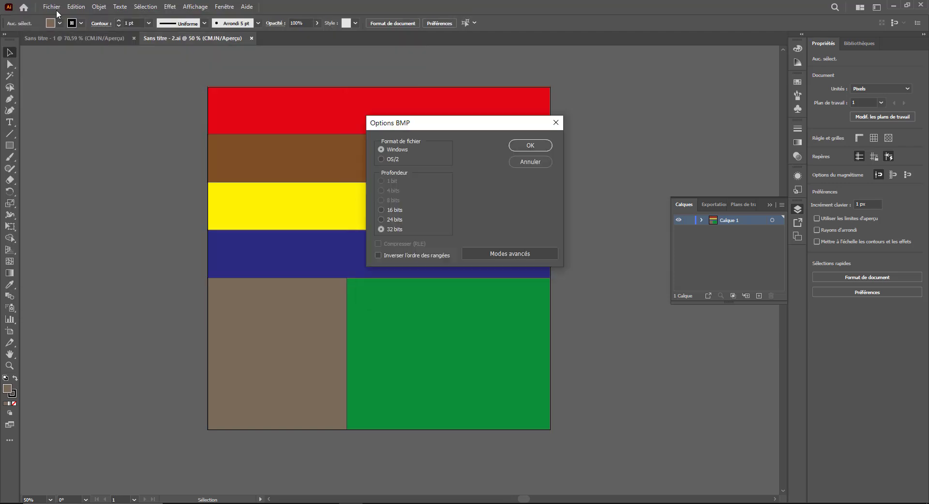
- Export the artwork to the Bureau folder as the SVG file "Sans titre - 2.svg", accepting the SVG options
{"action": "left_click", "coordinate": [52, 7]}
{"action": "mouse_move", "coordinate": [95, 215]}
{"action": "left_click", "coordinate": [314, 226]}
{"action": "left_click", "coordinate": [212, 224]}
{"action": "left_click", "coordinate": [177, 314]}
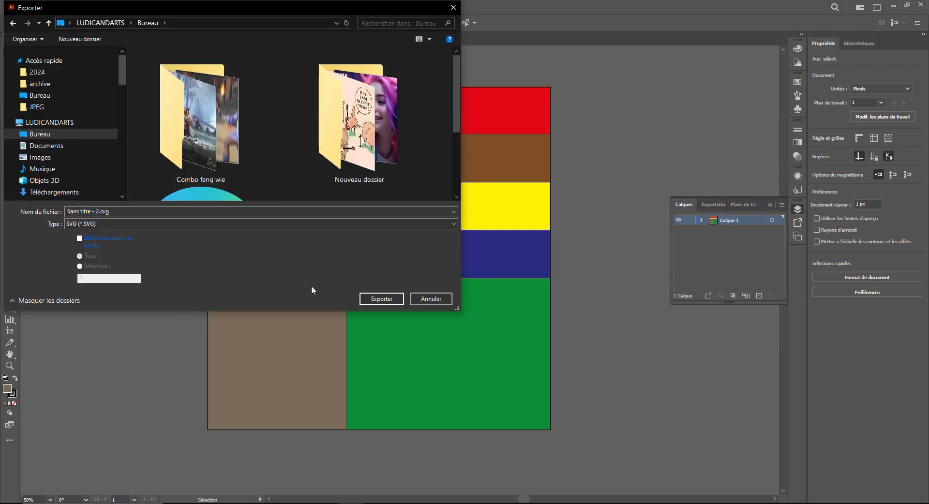
{"action": "left_click", "coordinate": [381, 299]}
{"action": "left_click", "coordinate": [479, 287]}
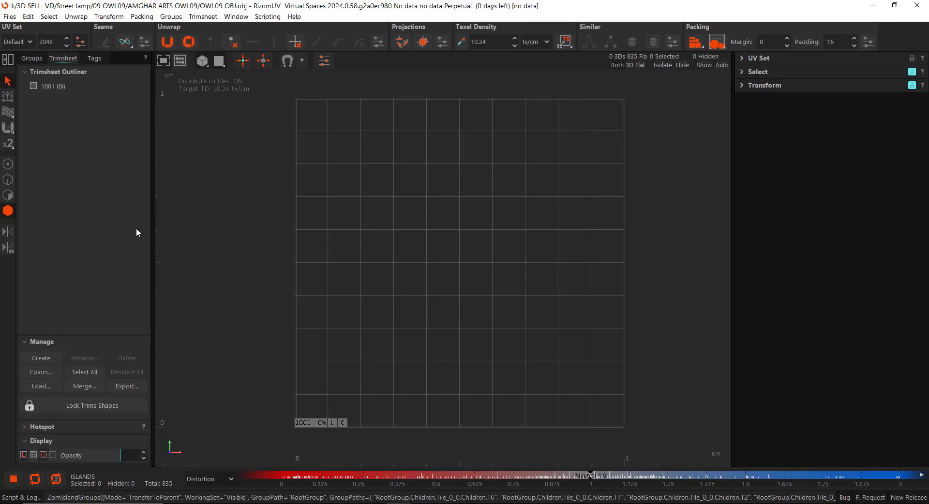
- In RizomUV, load trims from the color-block PNG with blue, yellow, green, brown, black and red areas in the Bureau folder
{"action": "left_click", "coordinate": [42, 386]}
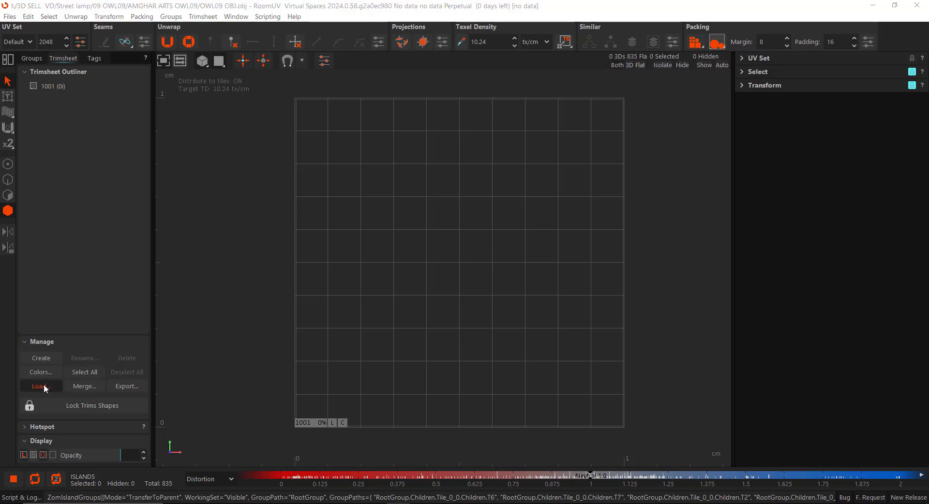
{"action": "scroll", "coordinate": [364, 188], "scroll_direction": "down", "scroll_amount": 5}
{"action": "scroll", "coordinate": [367, 150], "scroll_direction": "up", "scroll_amount": 2}
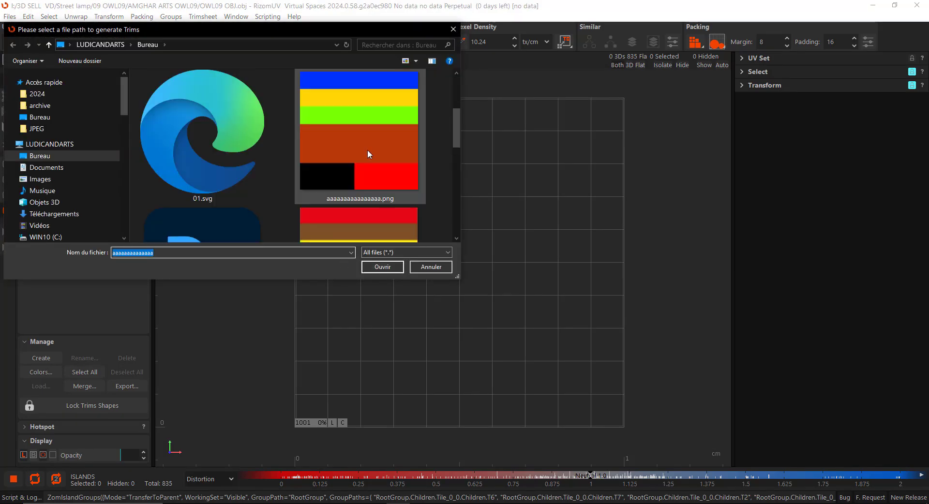
{"action": "scroll", "coordinate": [374, 183], "scroll_direction": "down", "scroll_amount": 3}
{"action": "scroll", "coordinate": [374, 184], "scroll_direction": "up", "scroll_amount": 1}
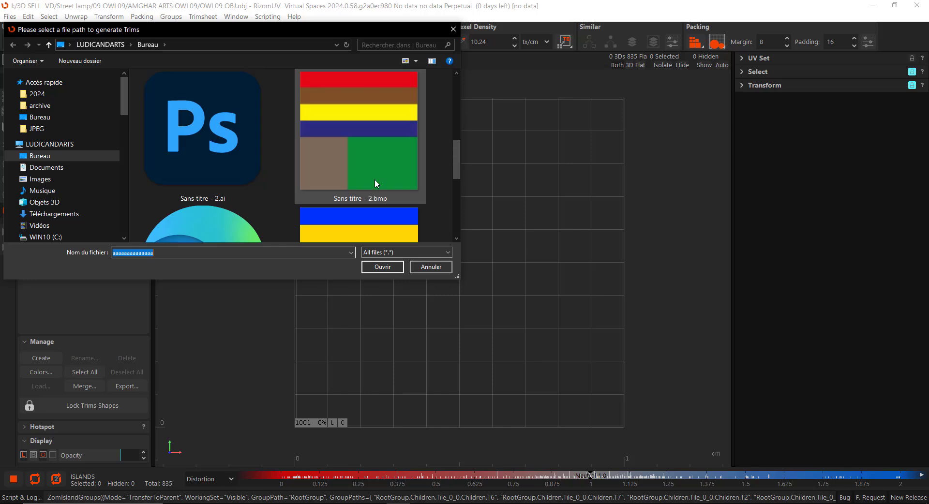
{"action": "scroll", "coordinate": [375, 184], "scroll_direction": "down", "scroll_amount": 3}
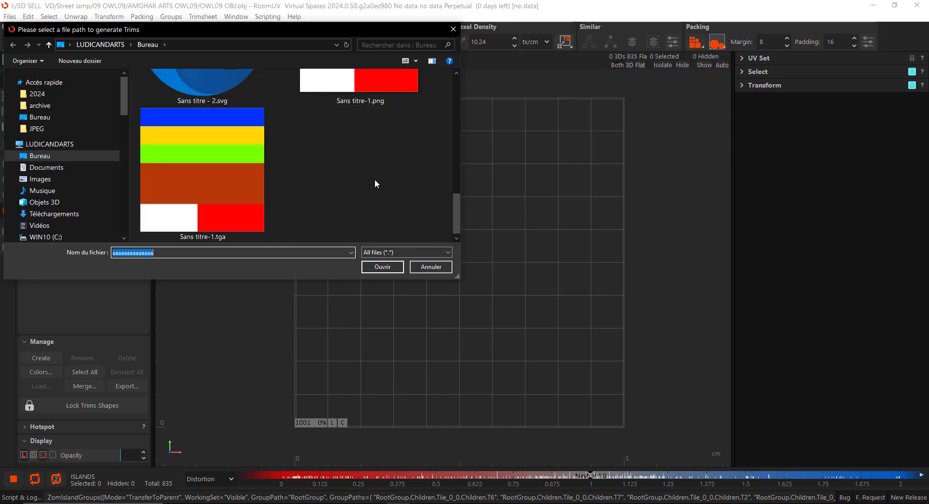
{"action": "scroll", "coordinate": [251, 196], "scroll_direction": "up", "scroll_amount": 2}
{"action": "scroll", "coordinate": [338, 180], "scroll_direction": "up", "scroll_amount": 2}
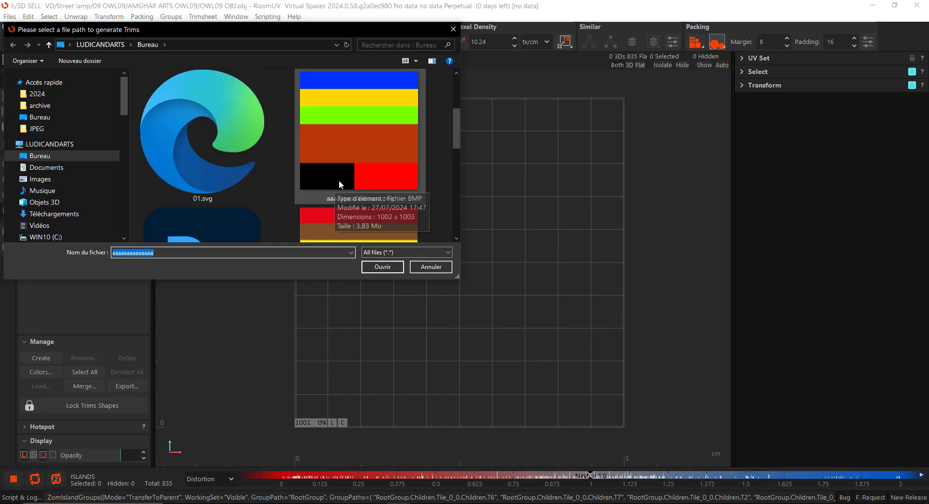
{"action": "scroll", "coordinate": [328, 152], "scroll_direction": "up", "scroll_amount": 2}
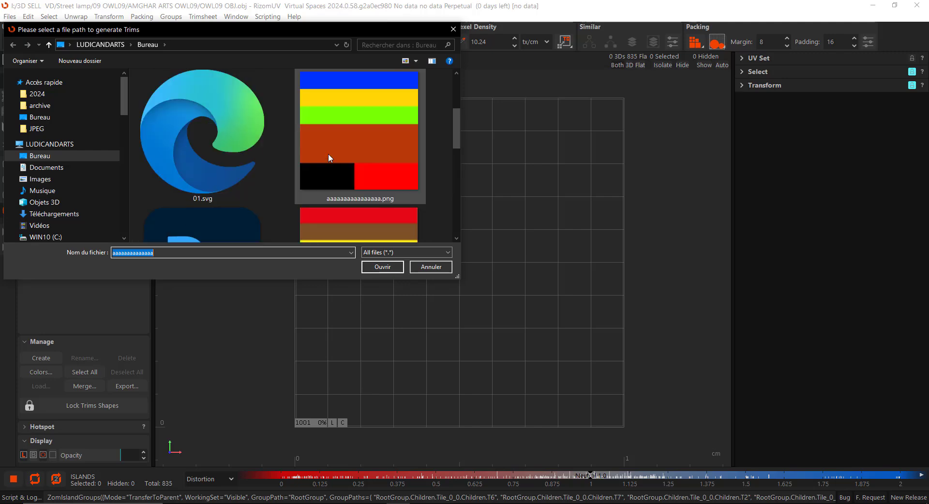
{"action": "left_click", "coordinate": [380, 141]}
{"action": "double_click", "coordinate": [381, 142]}
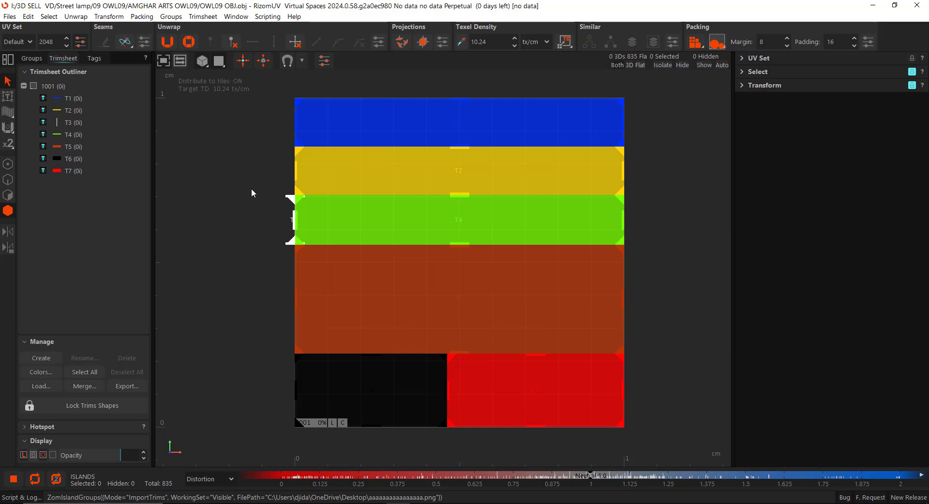
- Delete the stray thin white trim T3 at the left edge of the green trim
{"action": "left_click", "coordinate": [293, 220]}
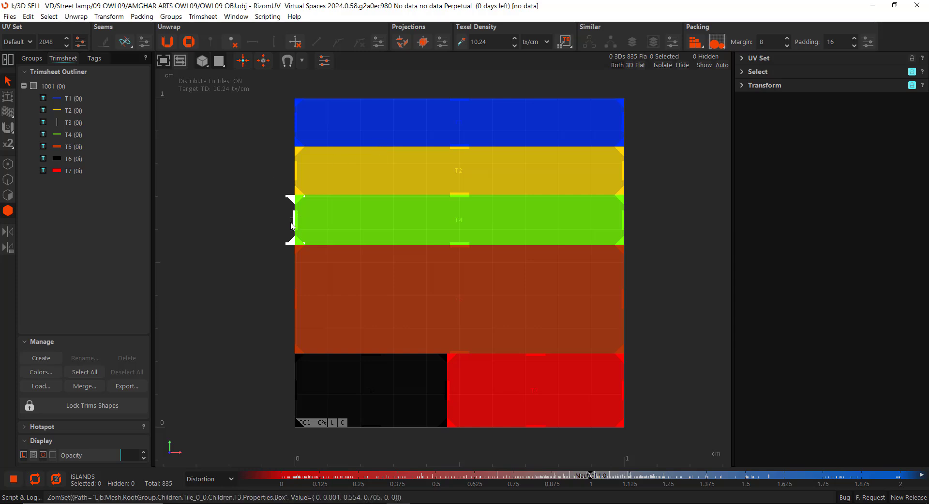
{"action": "left_click", "coordinate": [118, 359]}
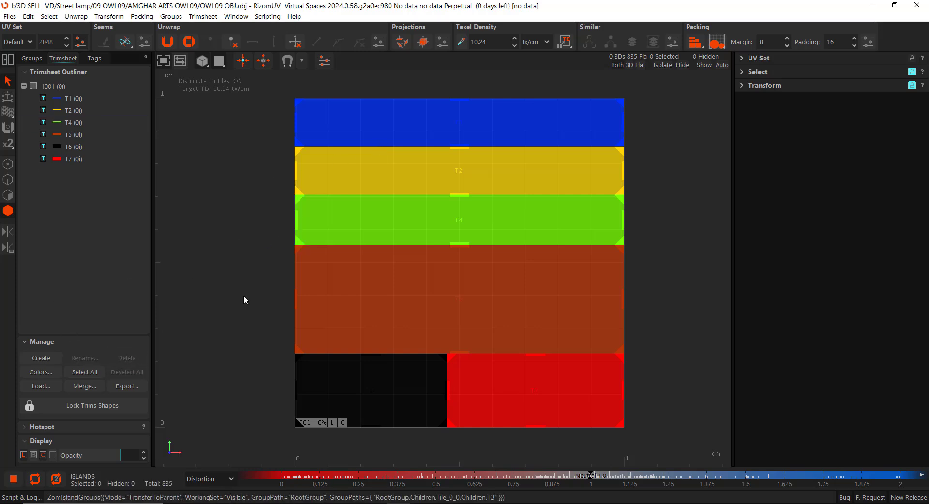
{"action": "mouse_move", "coordinate": [344, 315]}
{"action": "middle_mouse_down"}
{"action": "mouse_move", "coordinate": [359, 315]}
{"action": "mouse_move", "coordinate": [347, 315]}
{"action": "middle_mouse_up"}
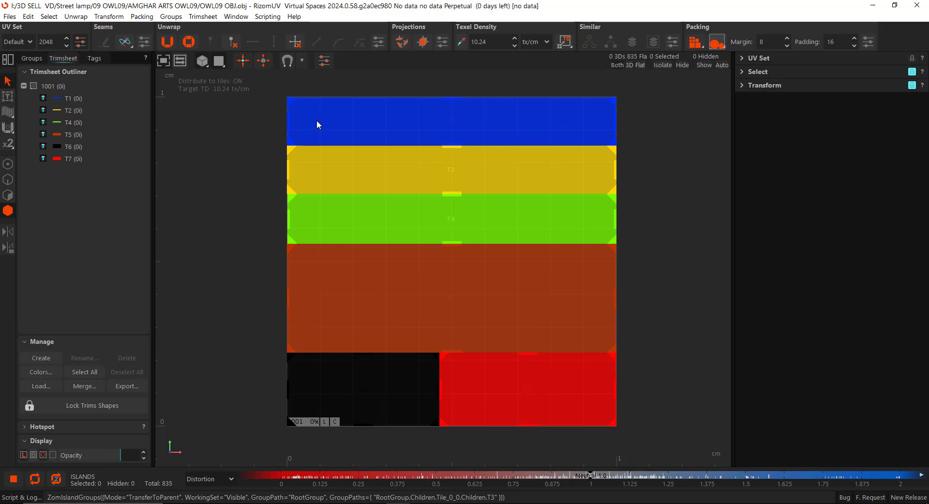
- Adjust the upper-left corner of the blue trim T1 at the tile's corner
{"action": "scroll", "coordinate": [292, 100], "scroll_direction": "up", "scroll_amount": 2}
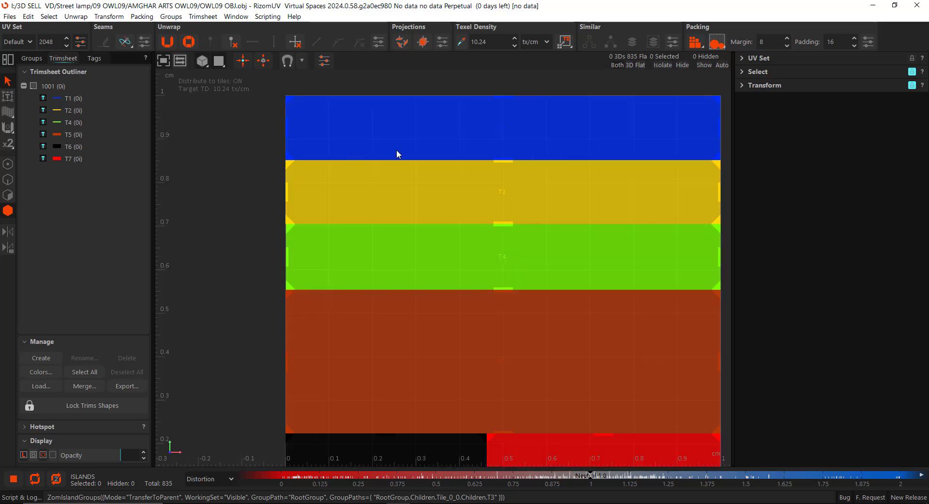
{"action": "middle_click_drag", "start_coordinate": [397, 151], "coordinate": [382, 156]}
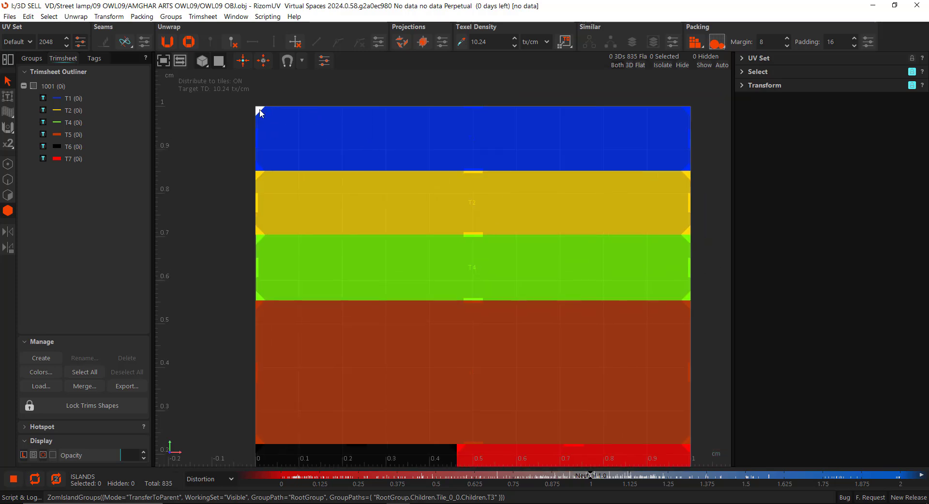
{"action": "mouse_move", "coordinate": [257, 107]}
{"action": "left_mouse_down"}
{"action": "mouse_move", "coordinate": [317, 100]}
{"action": "mouse_move", "coordinate": [335, 115]}
{"action": "mouse_move", "coordinate": [260, 110]}
{"action": "left_mouse_up"}
{"action": "scroll", "coordinate": [431, 156], "scroll_direction": "down", "scroll_amount": 3}
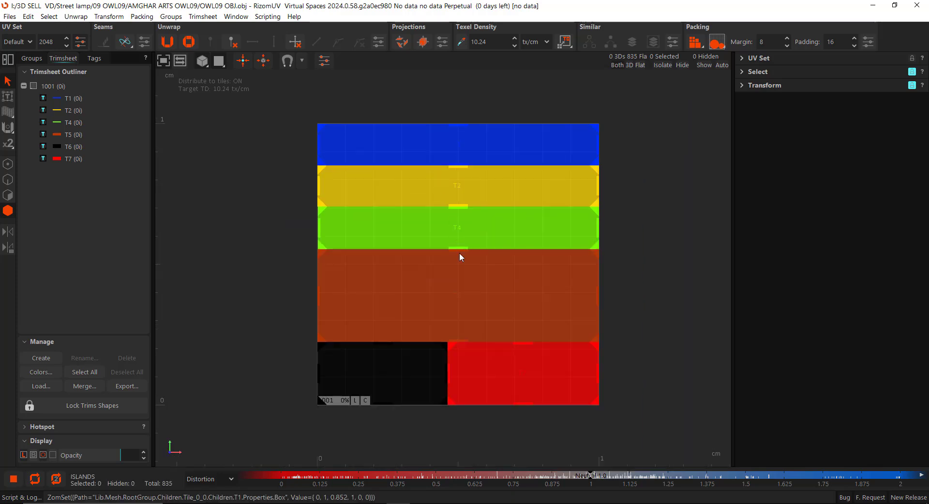
- Lock the shapes of the five tagged trims, Fragment01 to frag05
{"action": "scroll", "coordinate": [459, 242], "scroll_direction": "up", "scroll_amount": 2}
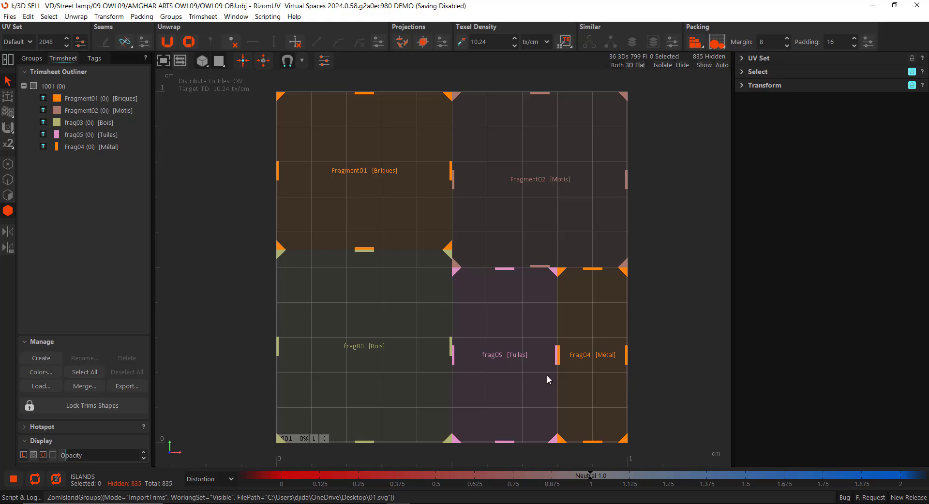
{"action": "scroll", "coordinate": [393, 314], "scroll_direction": "down", "scroll_amount": 1}
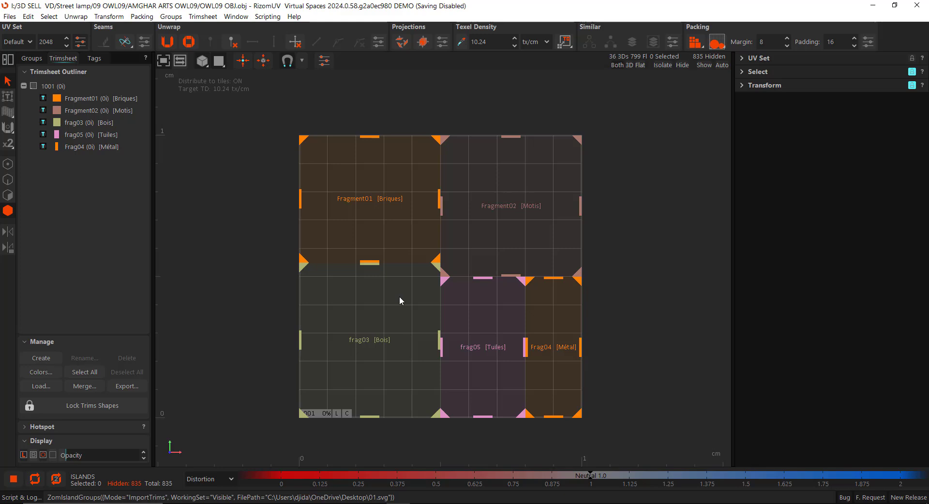
{"action": "scroll", "coordinate": [434, 334], "scroll_direction": "up", "scroll_amount": 1}
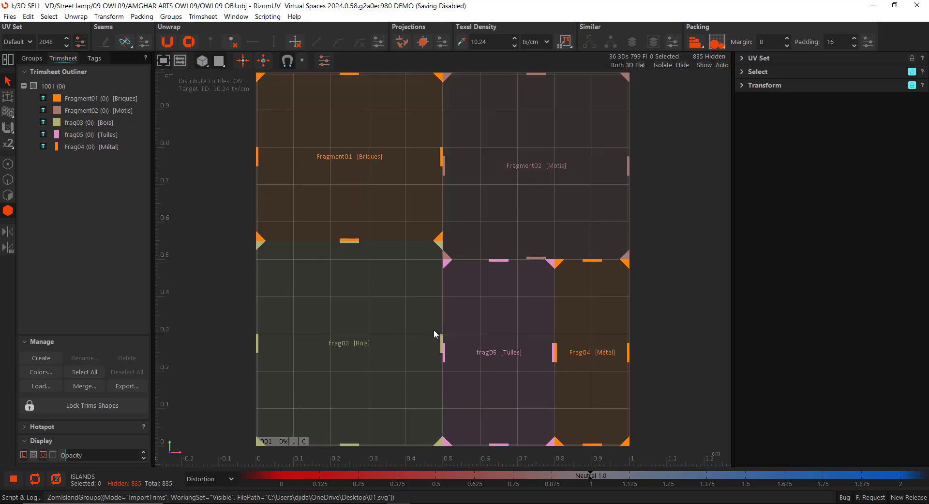
{"action": "scroll", "coordinate": [434, 334], "scroll_direction": "down", "scroll_amount": 1}
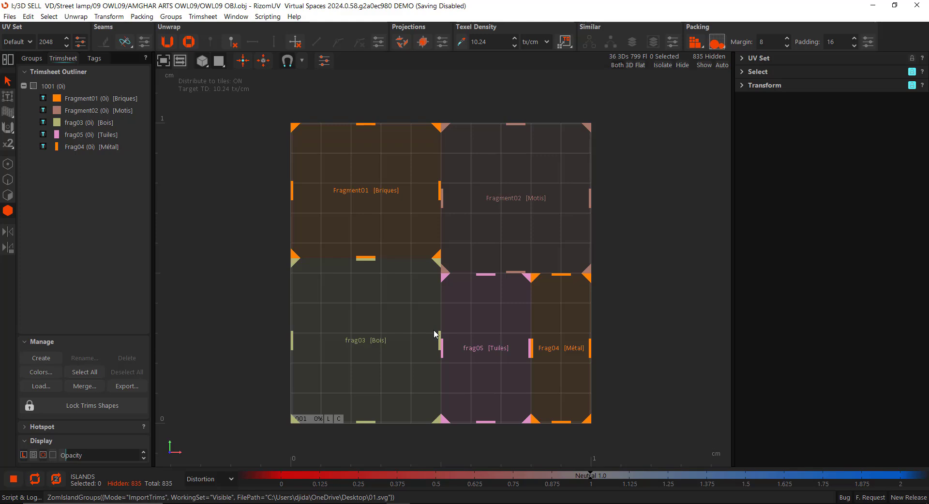
{"action": "left_click", "coordinate": [135, 398]}
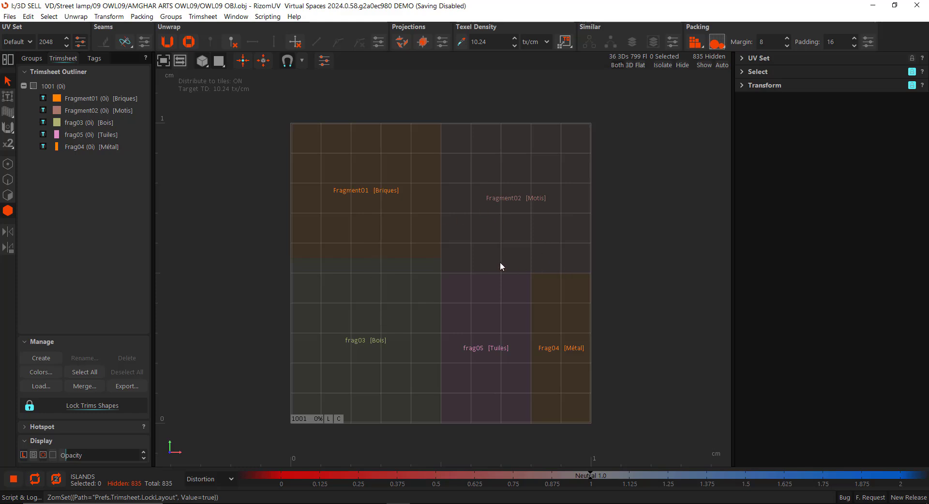
- Show all hidden islands and pack them into the locked trims
{"action": "key", "text": "y"}
{"action": "scroll", "coordinate": [500, 263], "scroll_direction": "down", "scroll_amount": 3}
{"action": "middle_click_drag", "start_coordinate": [500, 262], "coordinate": [468, 252]}
{"action": "left_click_drag", "start_coordinate": [500, 170], "coordinate": [718, 402]}
{"action": "middle_click_drag", "start_coordinate": [600, 319], "coordinate": [403, 330]}
{"action": "left_click", "coordinate": [564, 262]}
- Select a group of packed islands in the lower-left part of the Fragment02 [Motis] trim
{"action": "scroll", "coordinate": [445, 248], "scroll_direction": "up", "scroll_amount": 6}
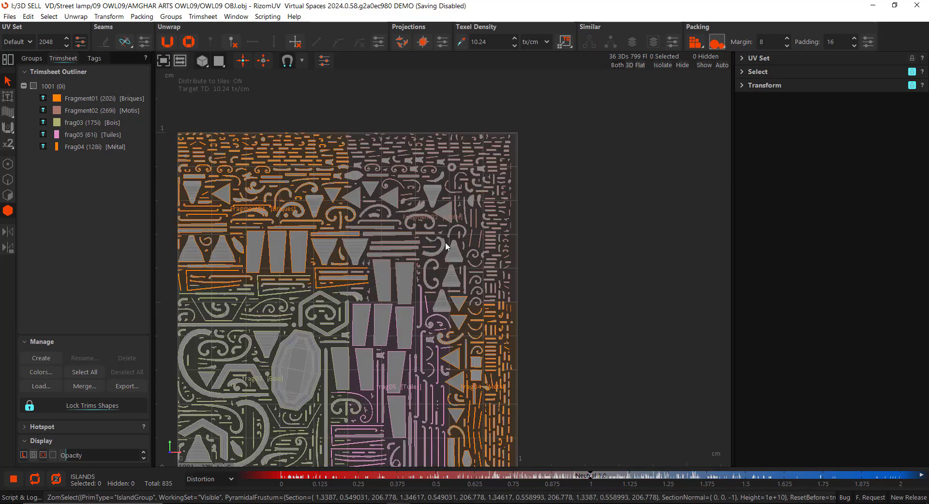
{"action": "left_click_drag", "start_coordinate": [506, 172], "coordinate": [218, 373]}
{"action": "scroll", "coordinate": [422, 258], "scroll_direction": "down", "scroll_amount": 5}
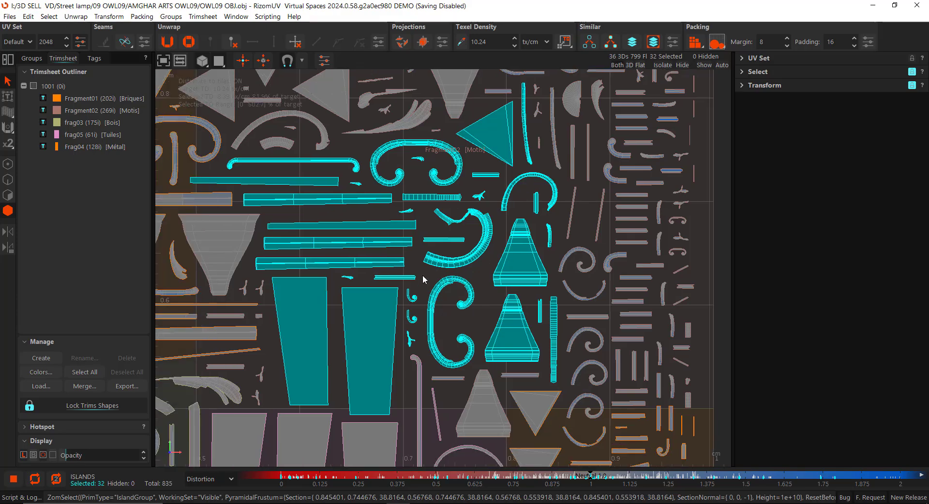
{"action": "middle_click_drag", "start_coordinate": [422, 255], "coordinate": [531, 268]}
{"action": "scroll", "coordinate": [543, 274], "scroll_direction": "down", "scroll_amount": 2}
{"action": "scroll", "coordinate": [556, 252], "scroll_direction": "up", "scroll_amount": 4}
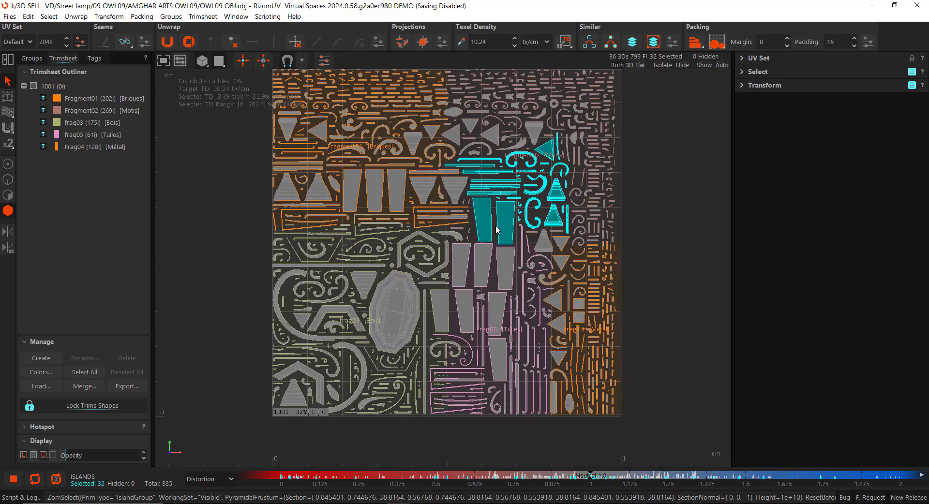